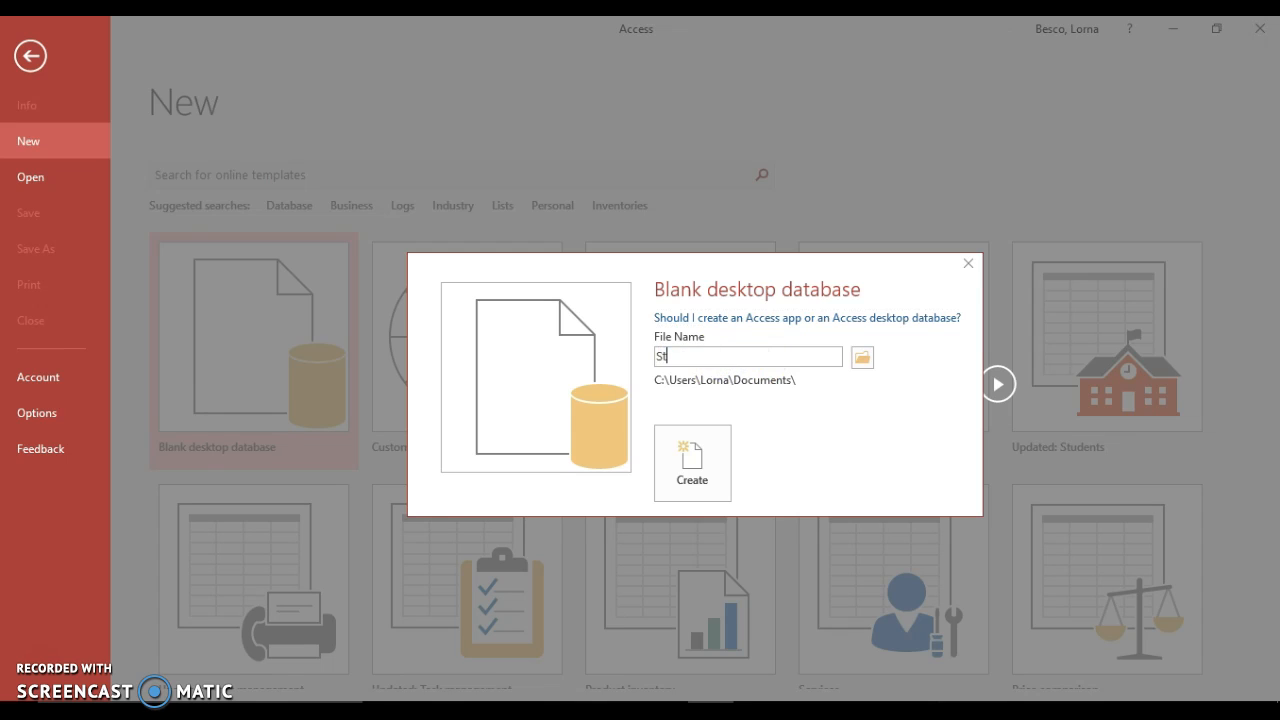
- Name the new blank database 'Student Database' and create it, opening an empty Table1
type("tabase")
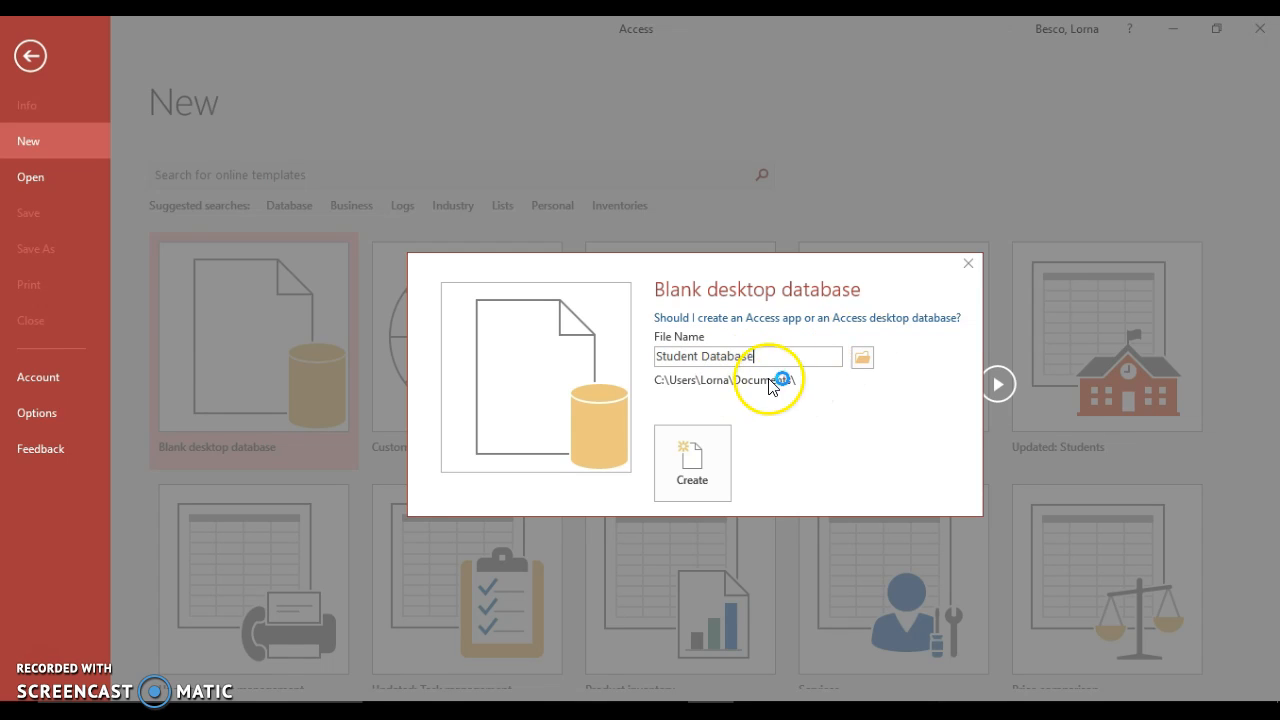
left_click(690, 455)
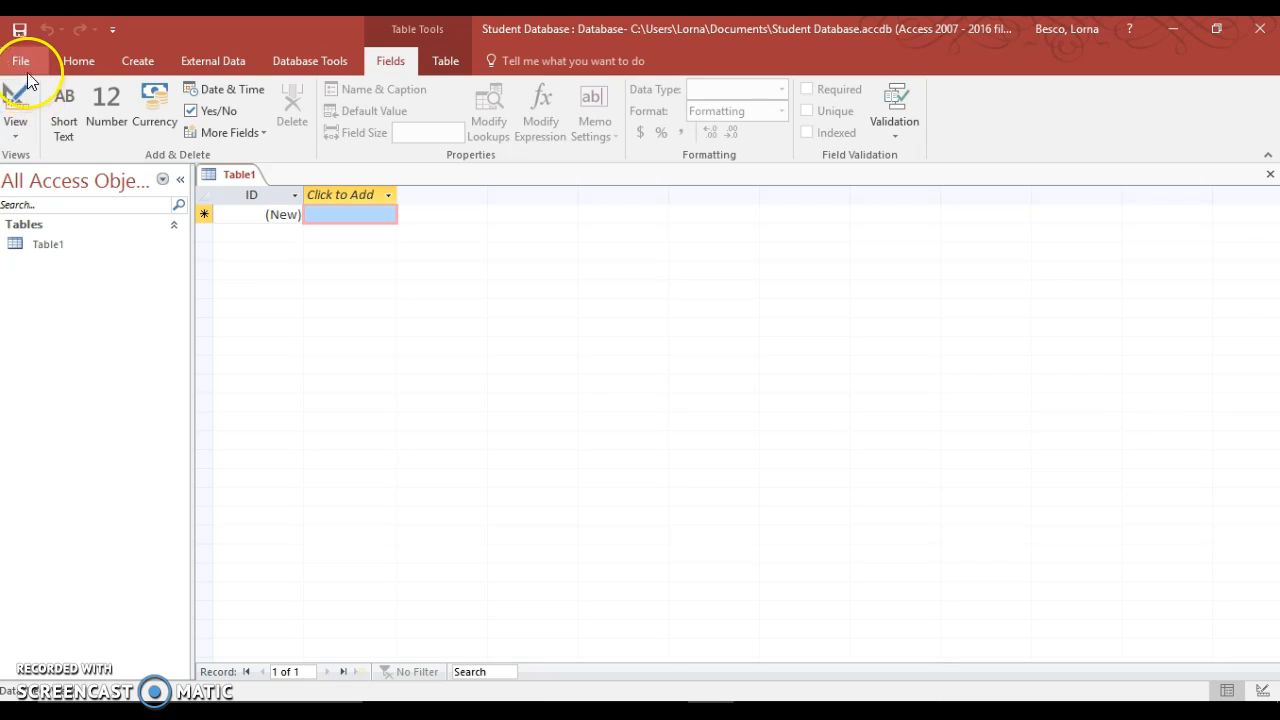
- Switch Table1 to Design View, saving it as 'Student Information'
left_click(15, 132)
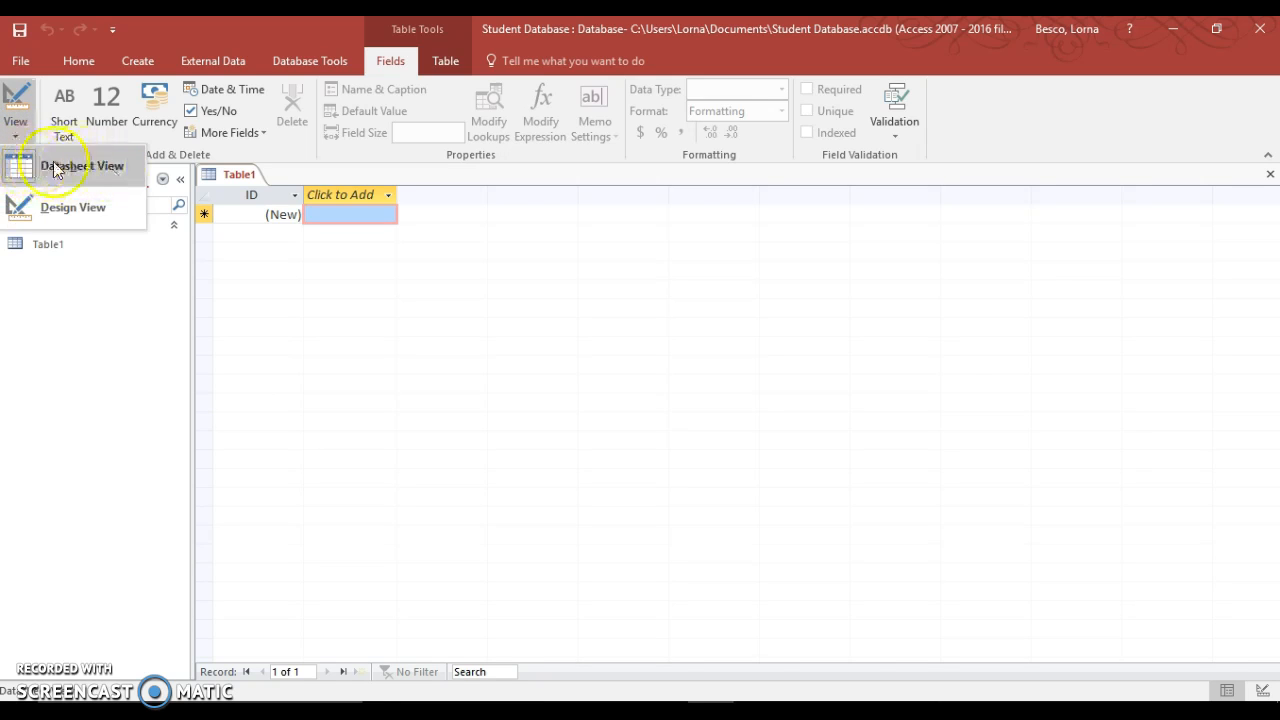
left_click(102, 207)
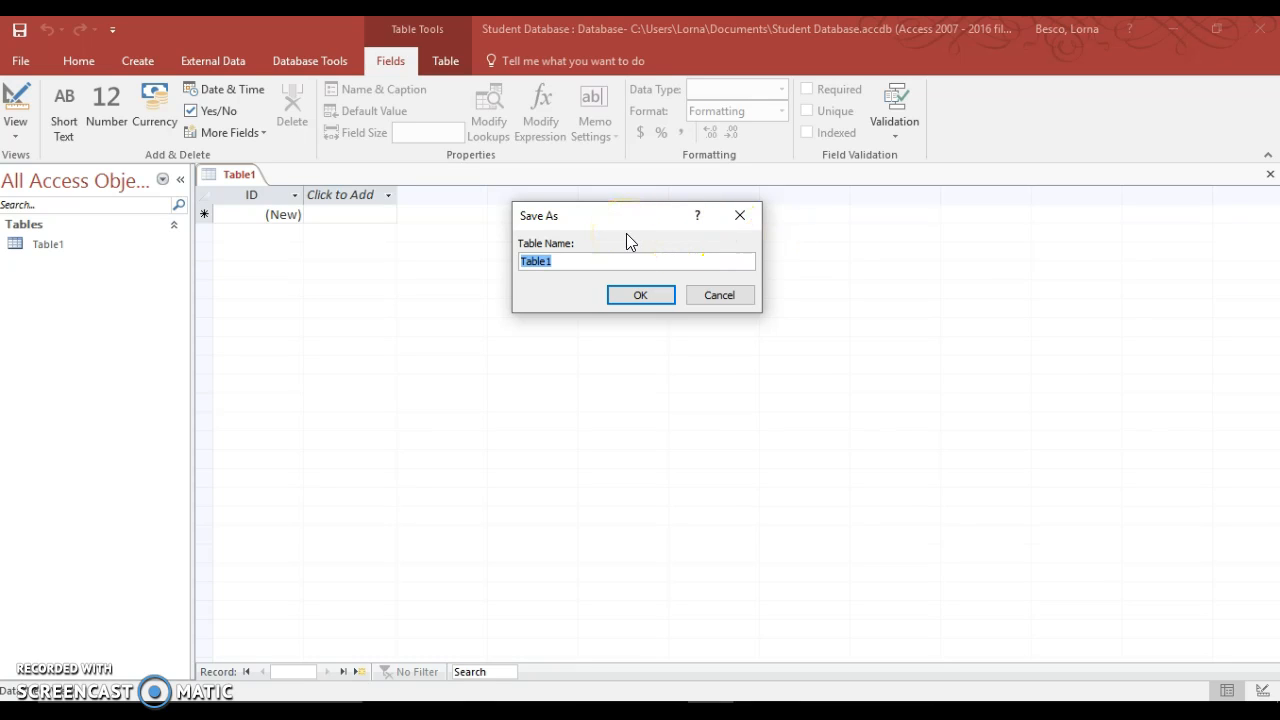
type("Student Information")
left_click(641, 293)
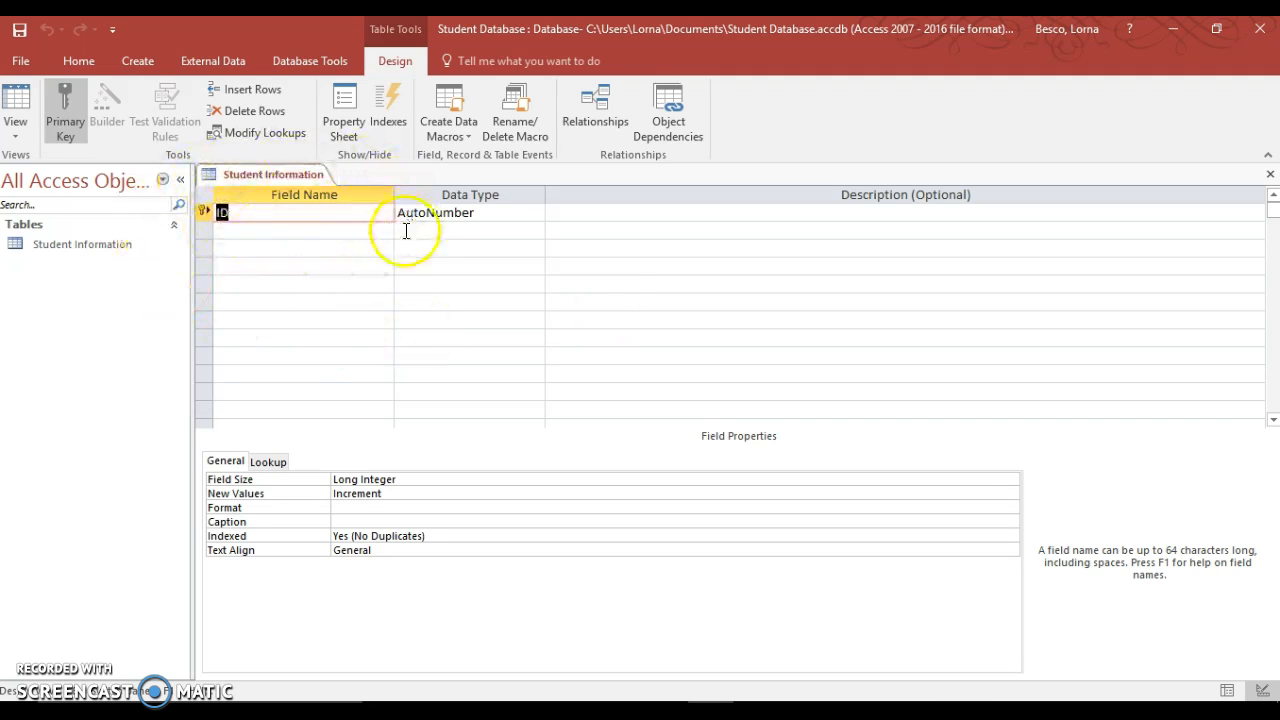
- Turn off the ID field's primary key and rename the field to 'Last Name'
double_click(225, 210)
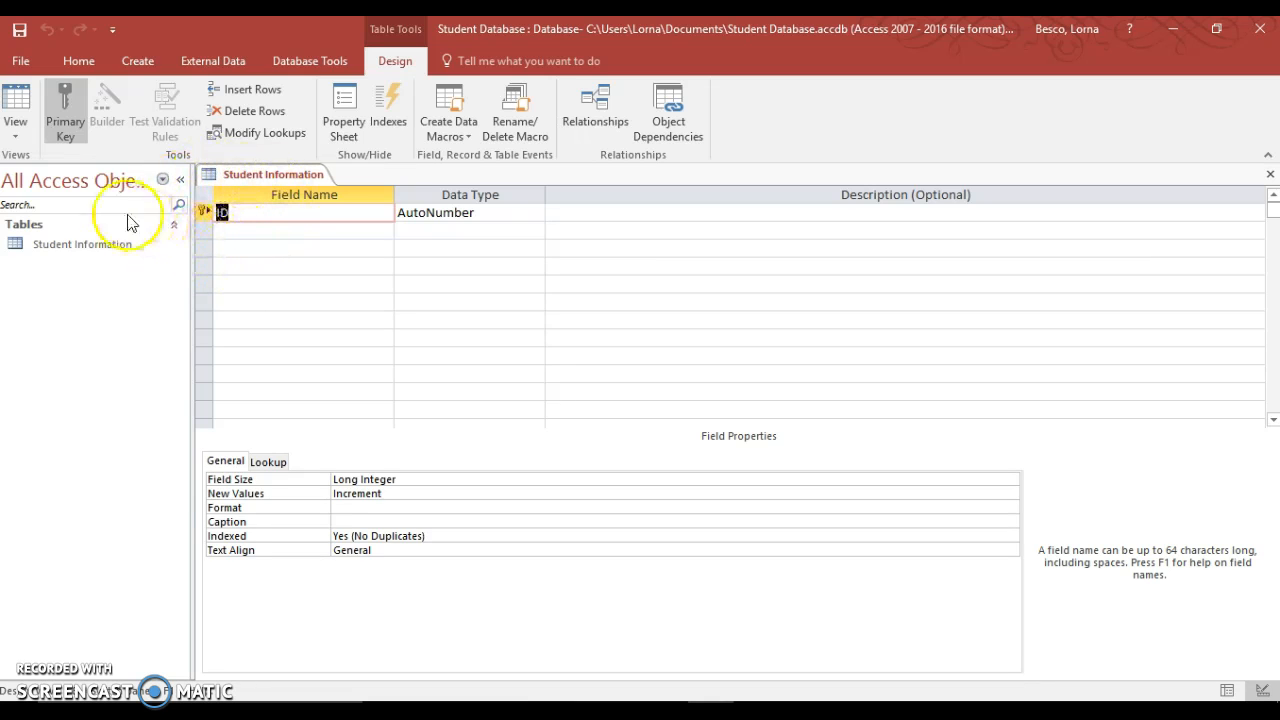
left_click(65, 117)
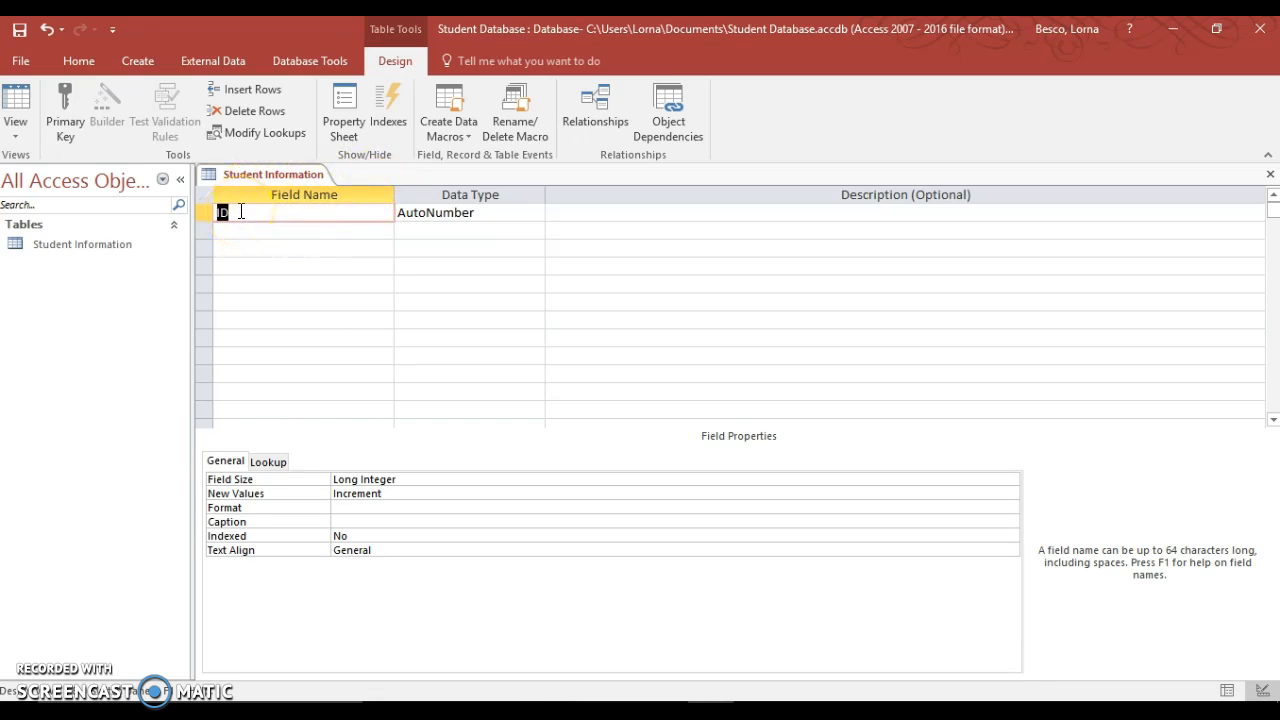
type("Last Name")
- Make Last Name a Short Text field with a field size of 15
left_click(491, 213)
left_click(532, 213)
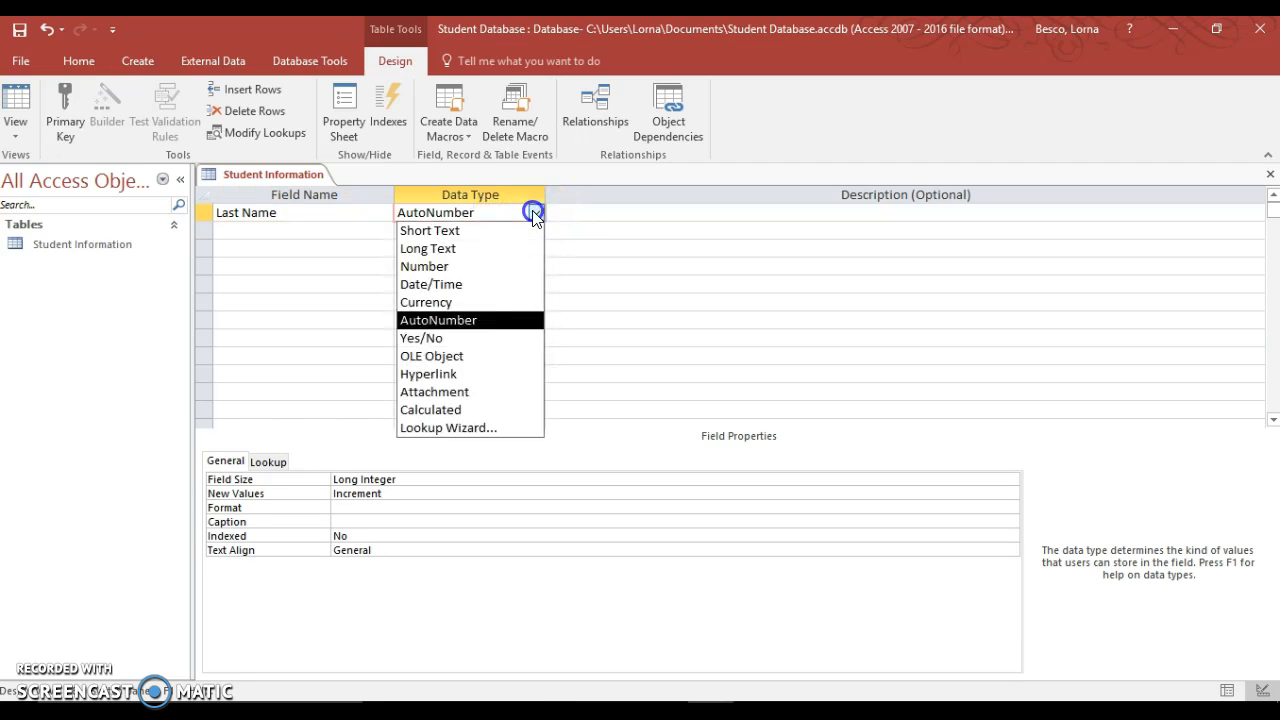
left_click(458, 231)
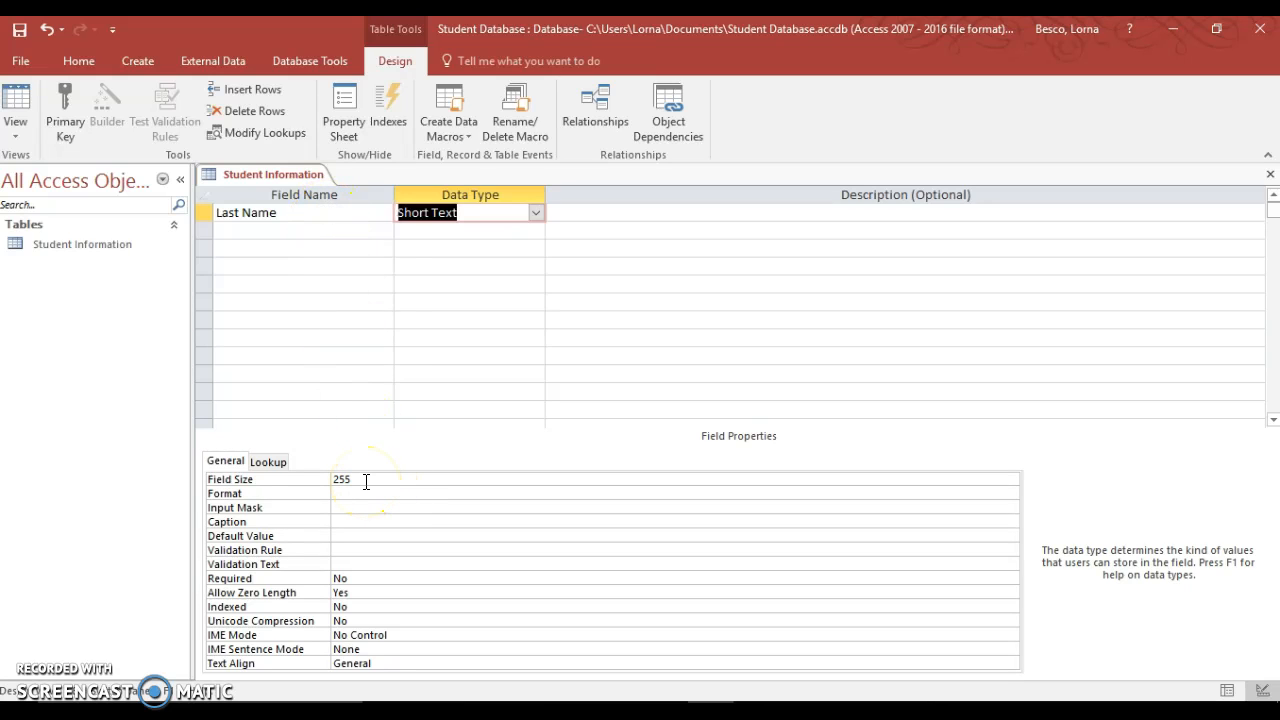
left_click_drag(360, 479, 327, 483)
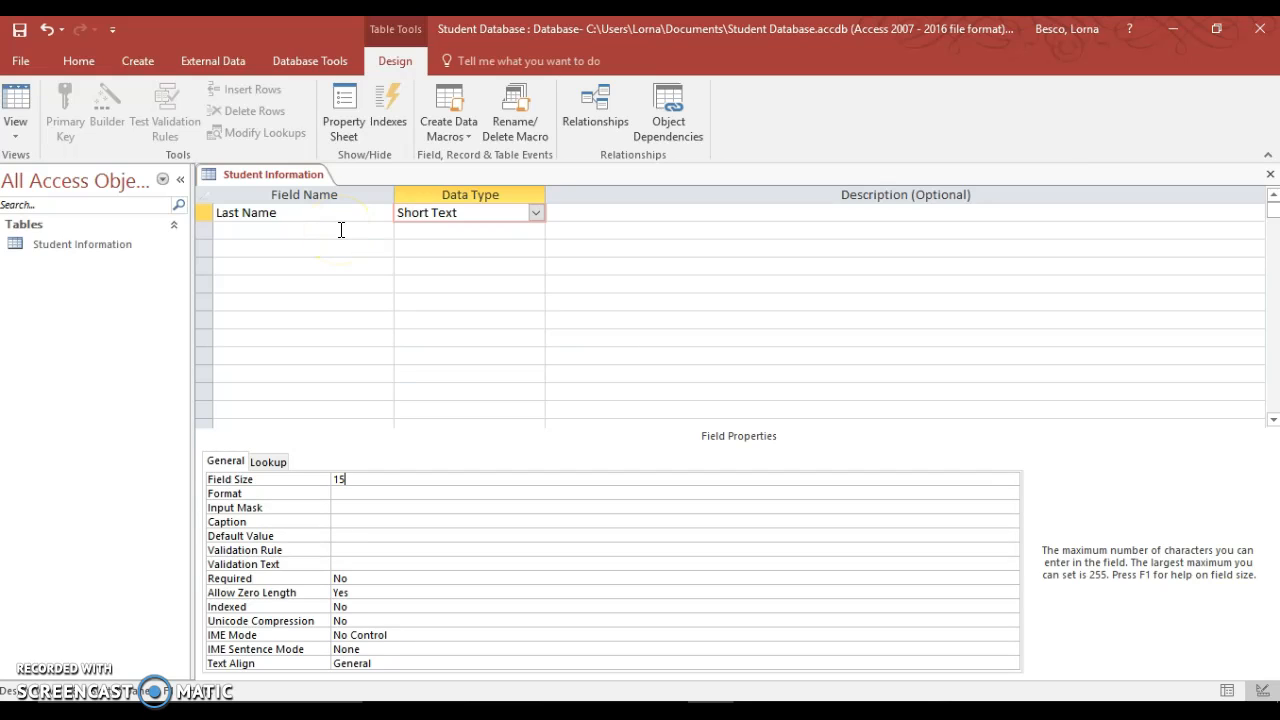
left_click(308, 231)
left_click(308, 231)
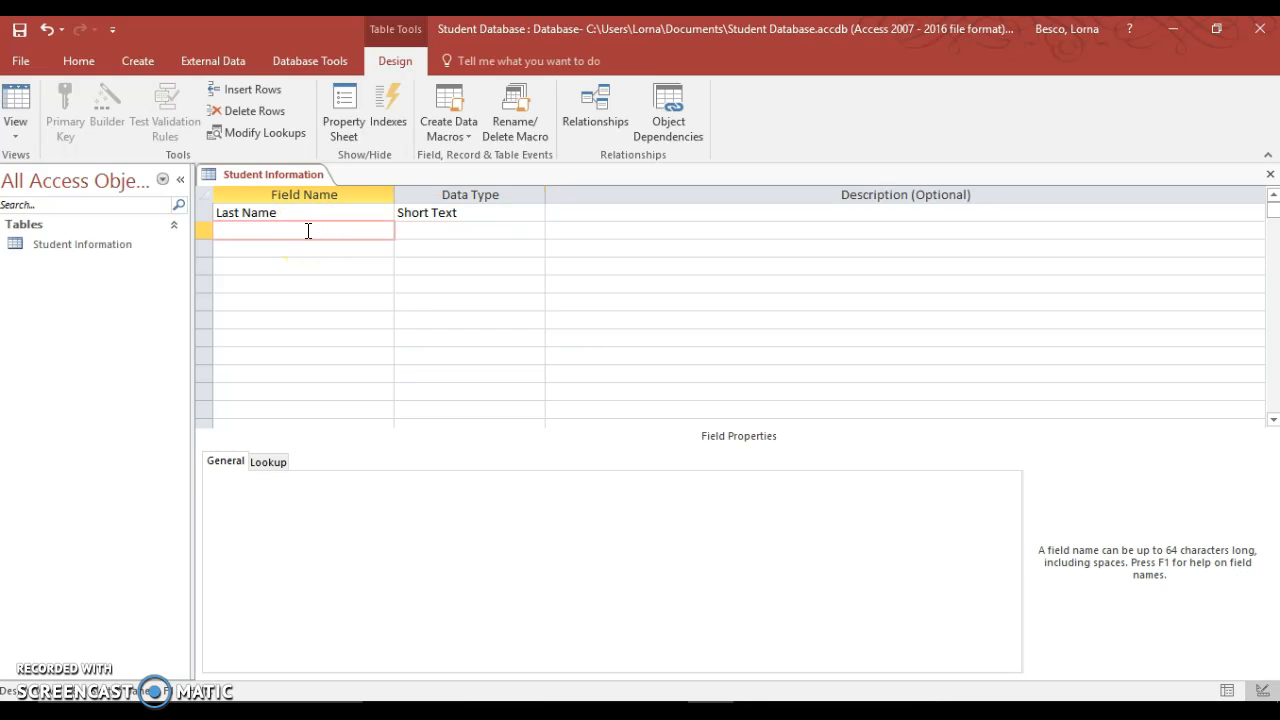
- Add a First Name Short Text field with field size 20
type("First Name")
key("Tab")
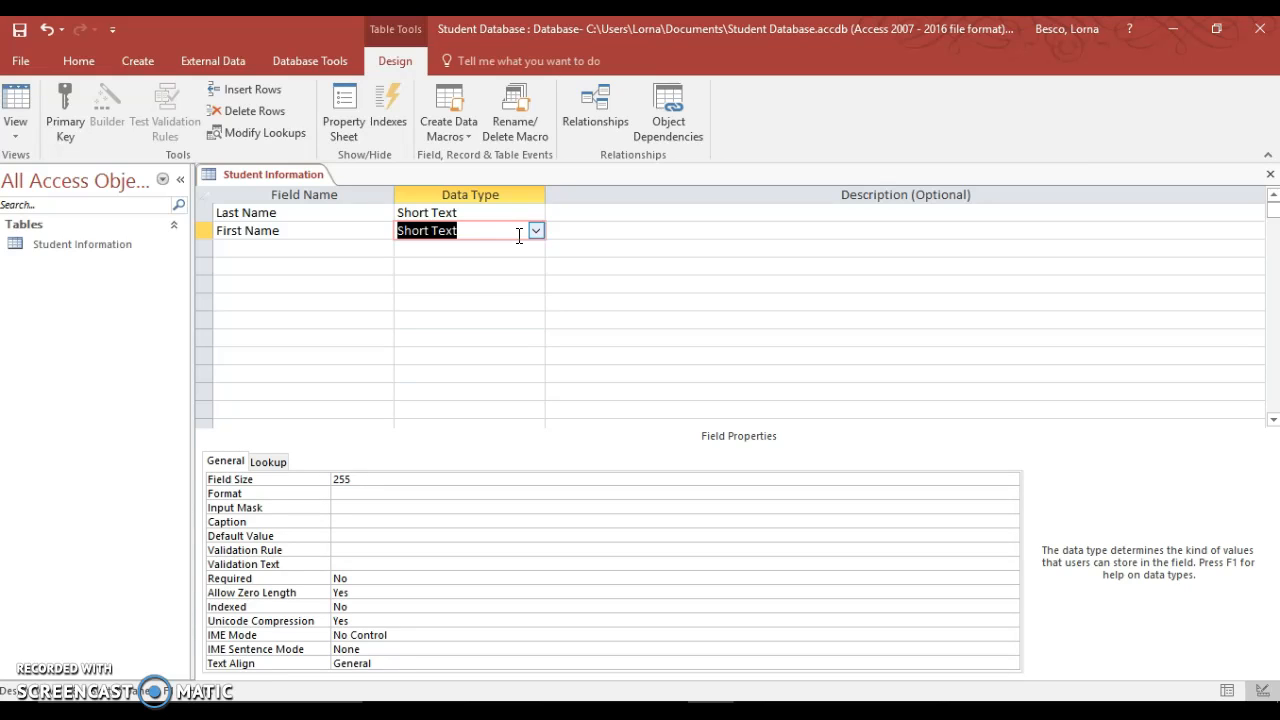
left_click(343, 479)
left_click_drag(343, 479, 322, 480)
type("20")
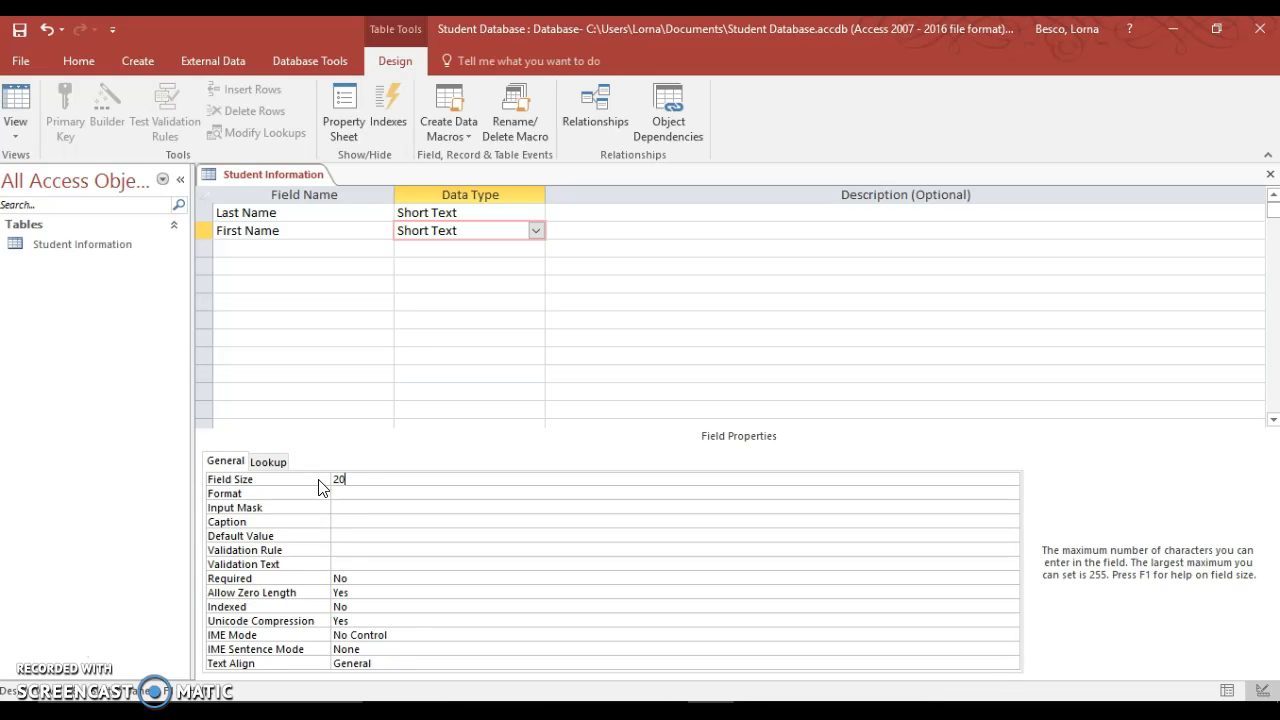
- Add an Address Short Text field and start editing its field size
left_click(354, 247)
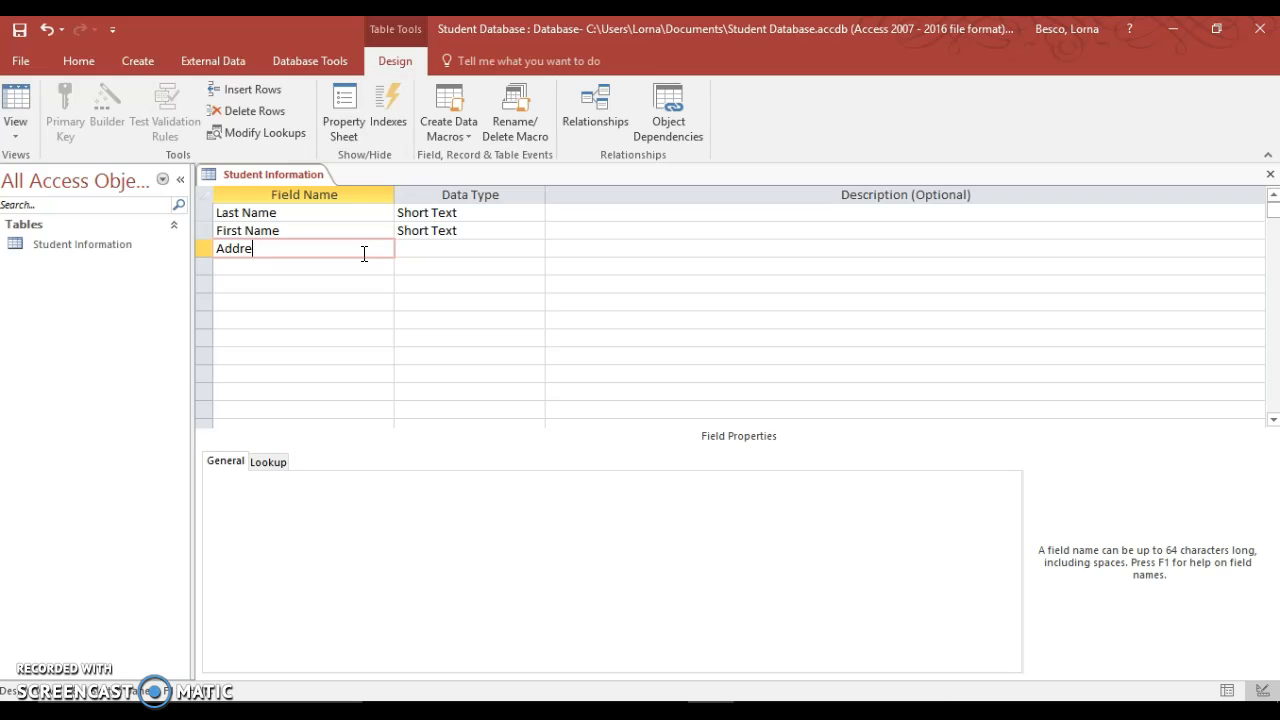
key("Tab")
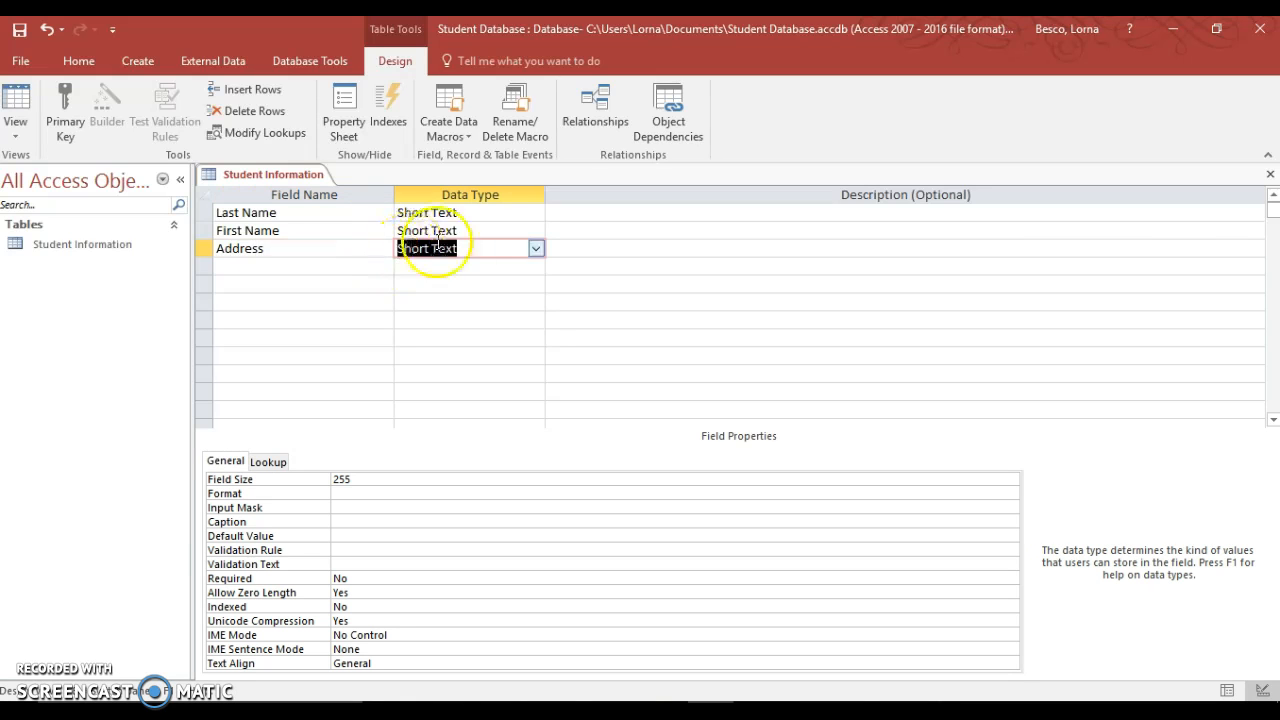
left_click(358, 481)
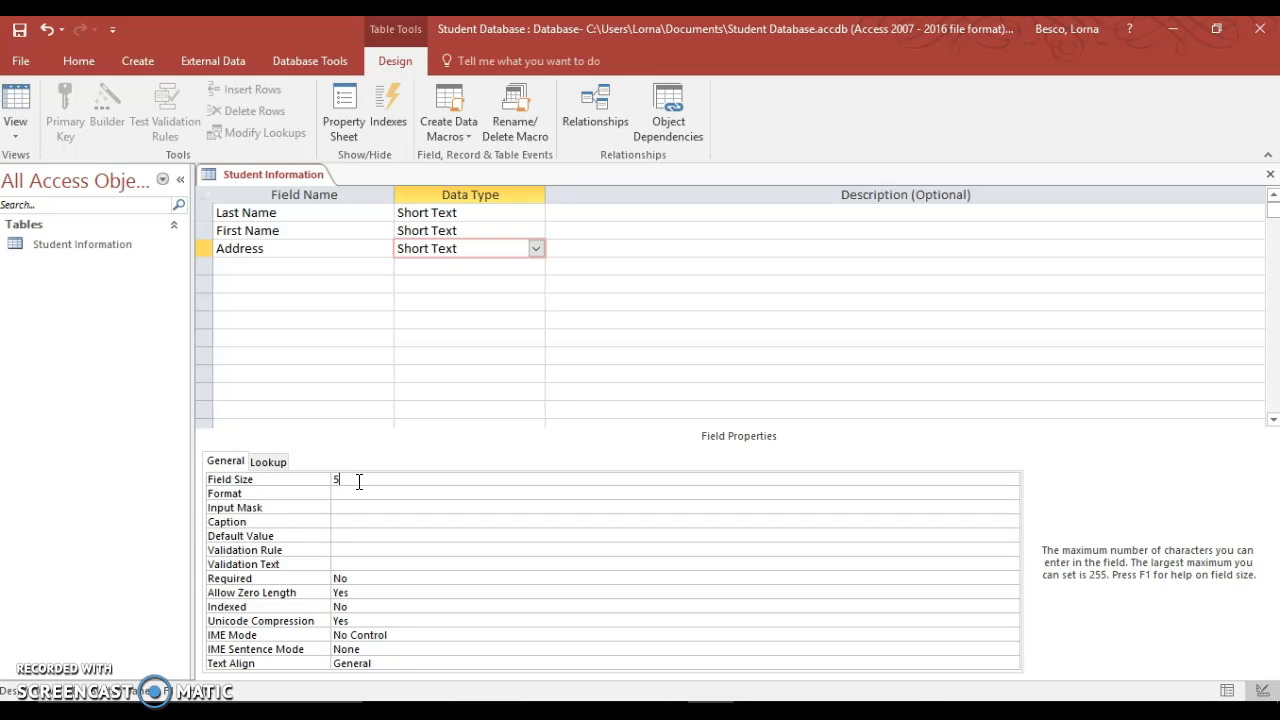
- Add a City Short Text field with field size 15
left_click(320, 266)
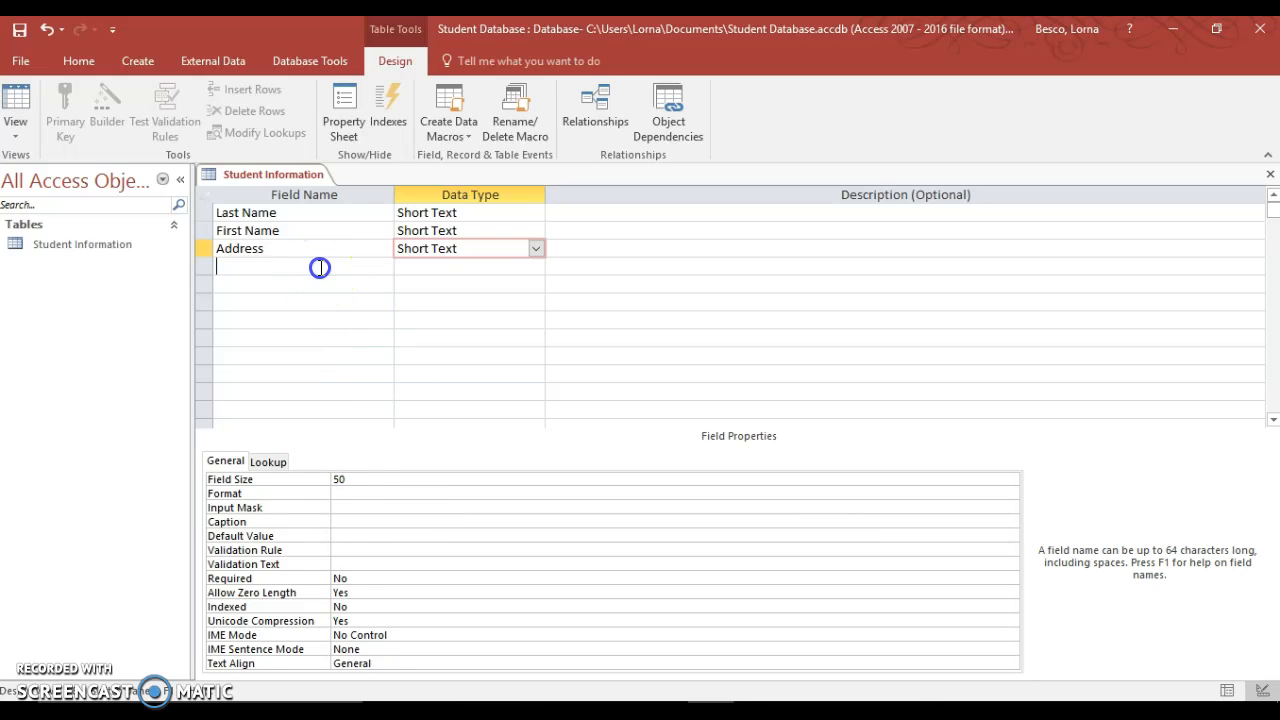
key("Tab")
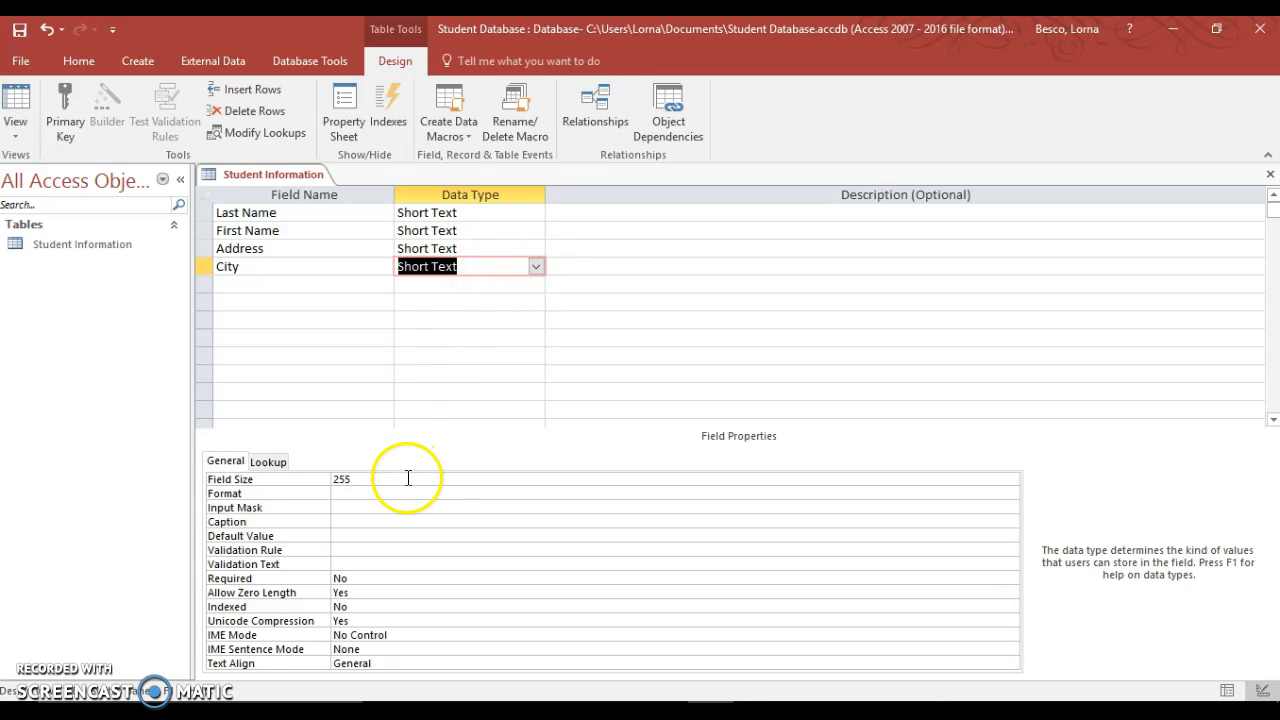
left_click(323, 480)
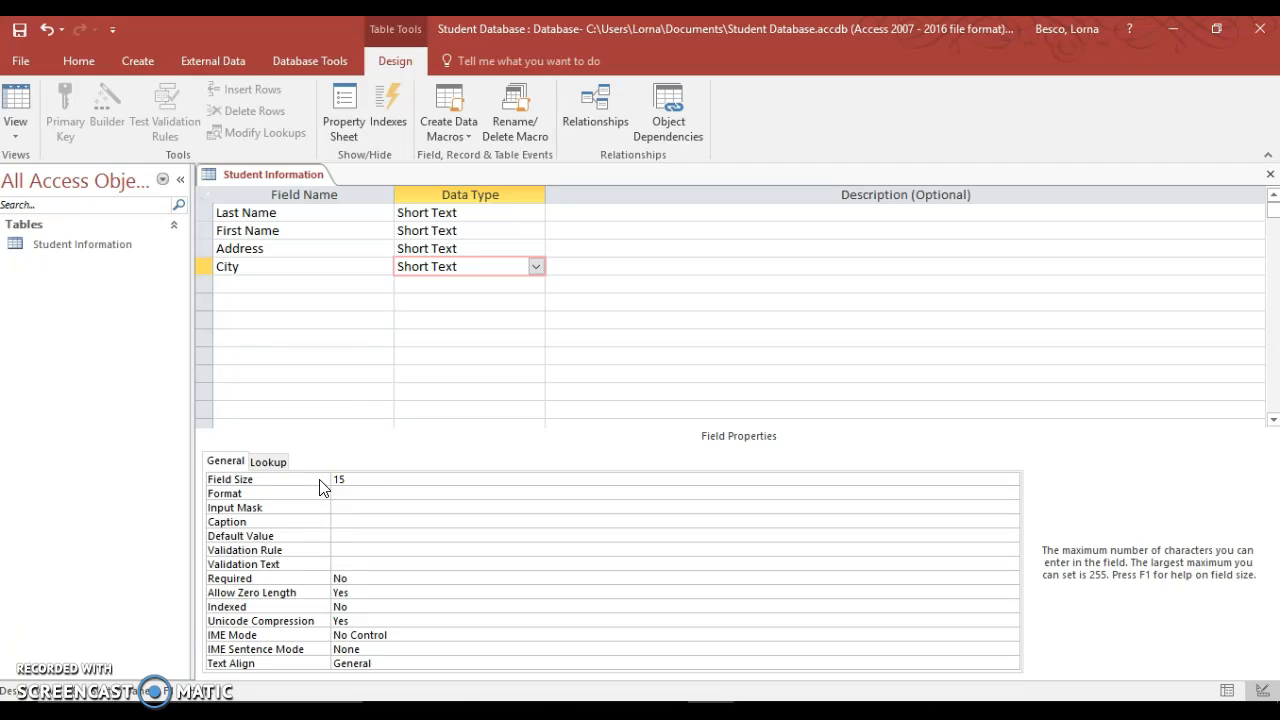
- Add a State Short Text field of size 2, then a Short Text Zip Code field
left_click(311, 285)
type("State")
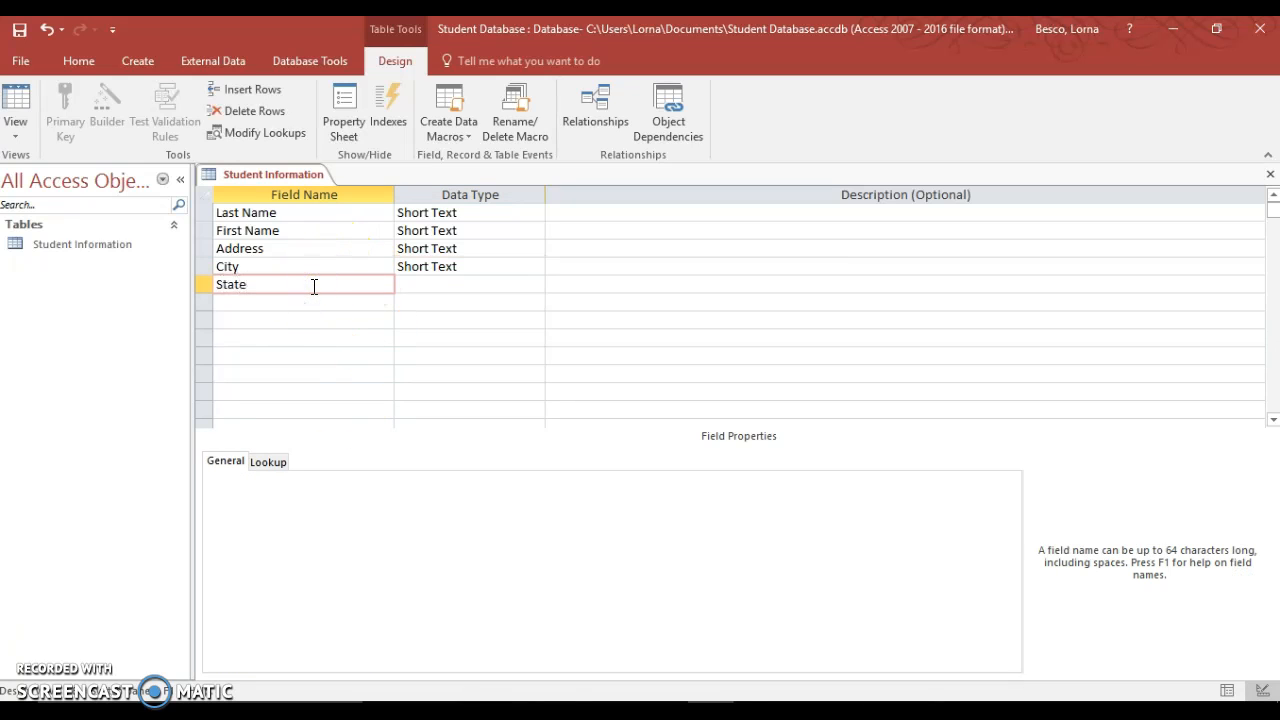
left_click(483, 284)
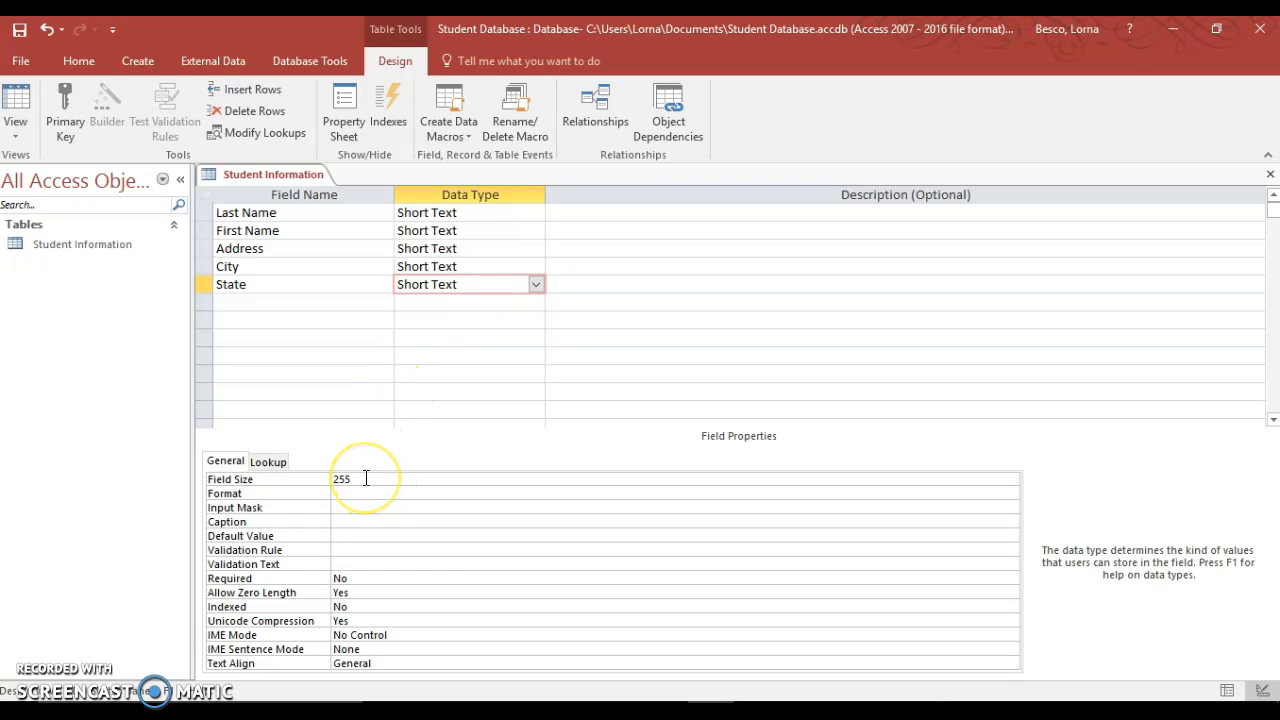
left_click(350, 479)
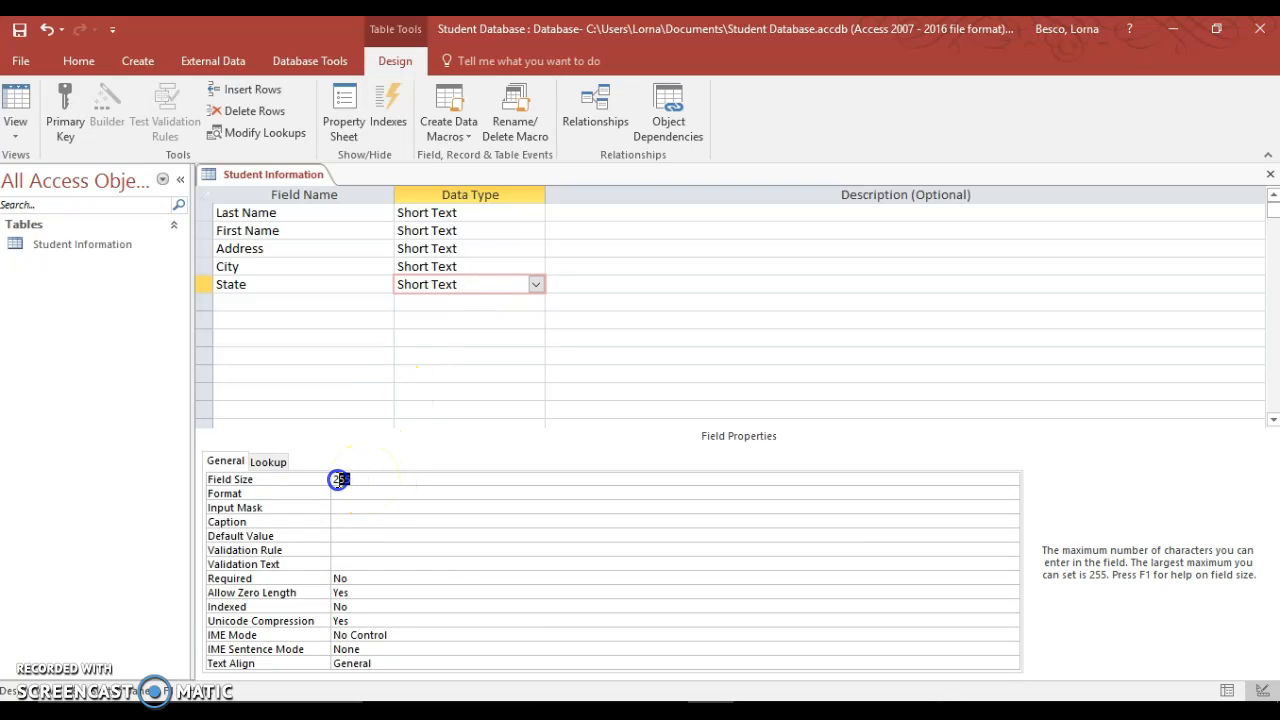
type("2")
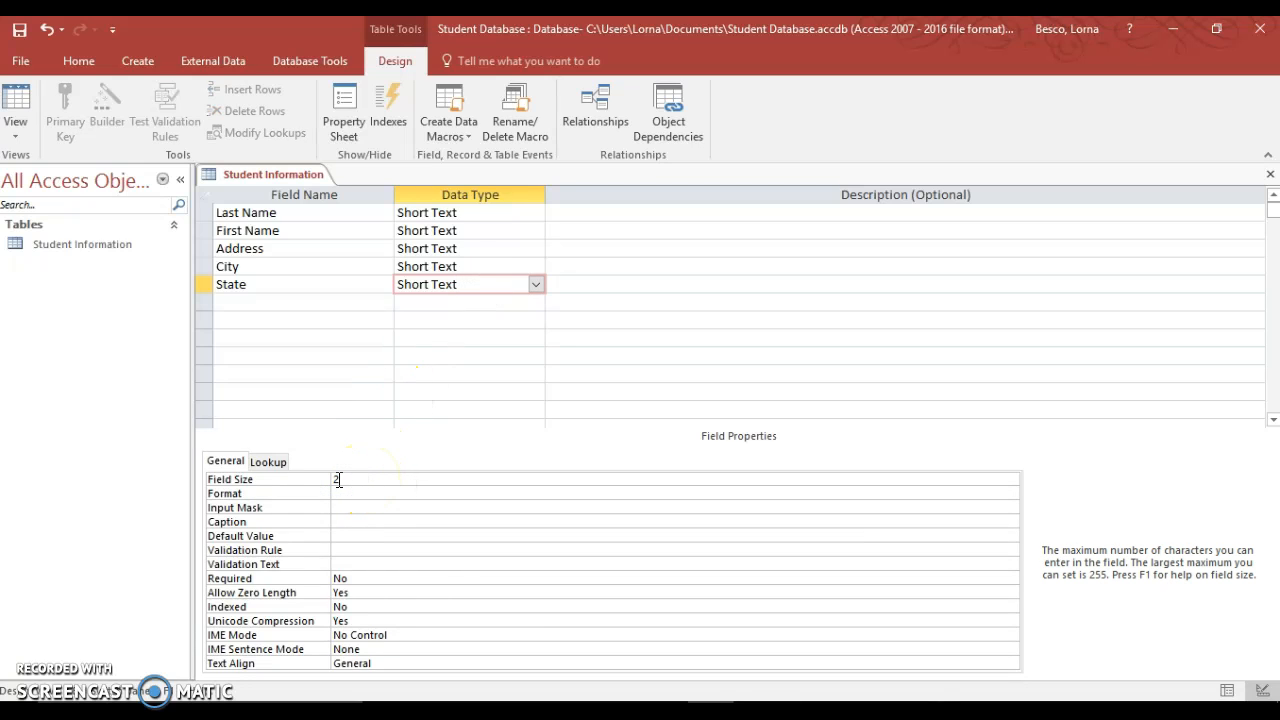
left_click(295, 301)
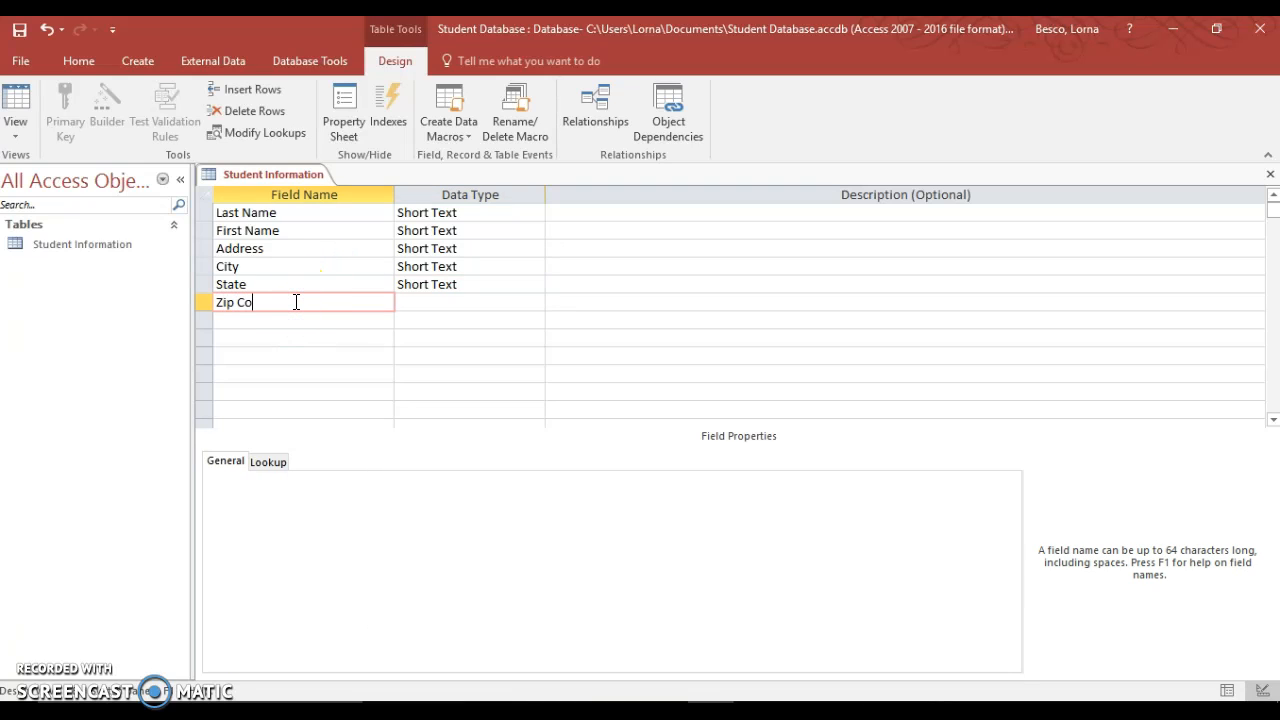
left_click(437, 302)
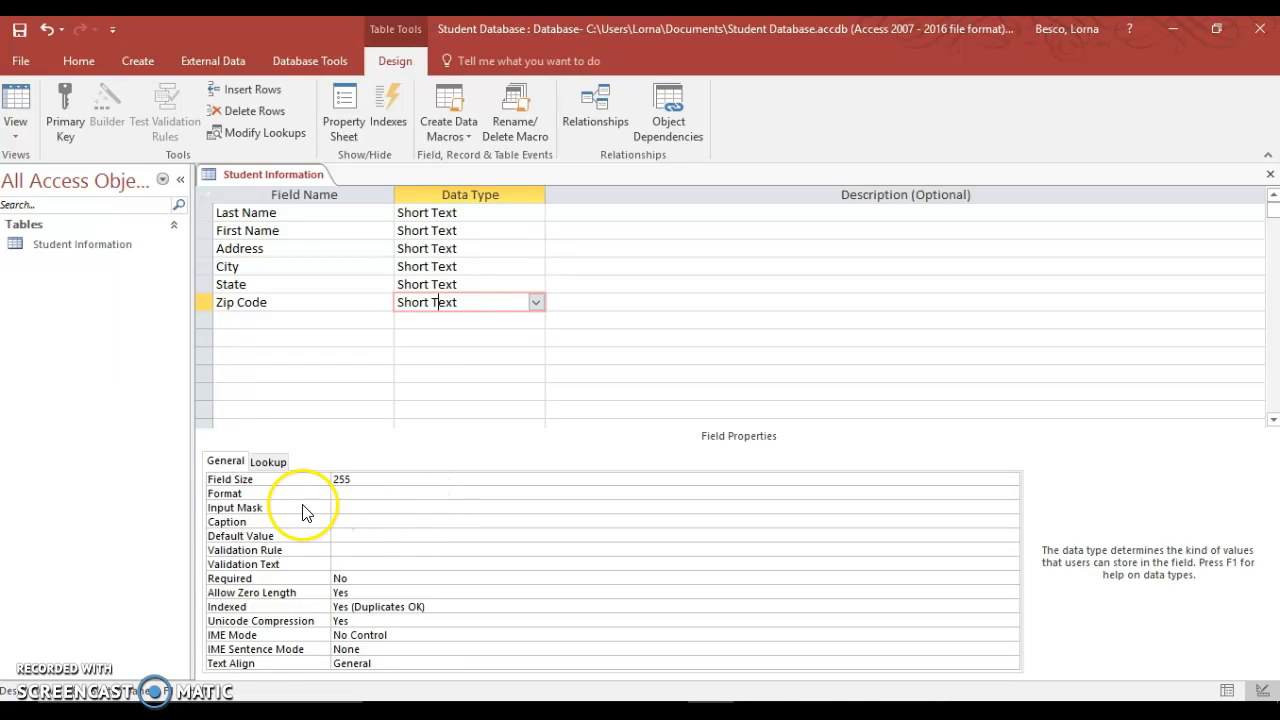
- Apply the Zip Code input mask 00000\-9999;0;_ so the dash is stored with the data
left_click(381, 511)
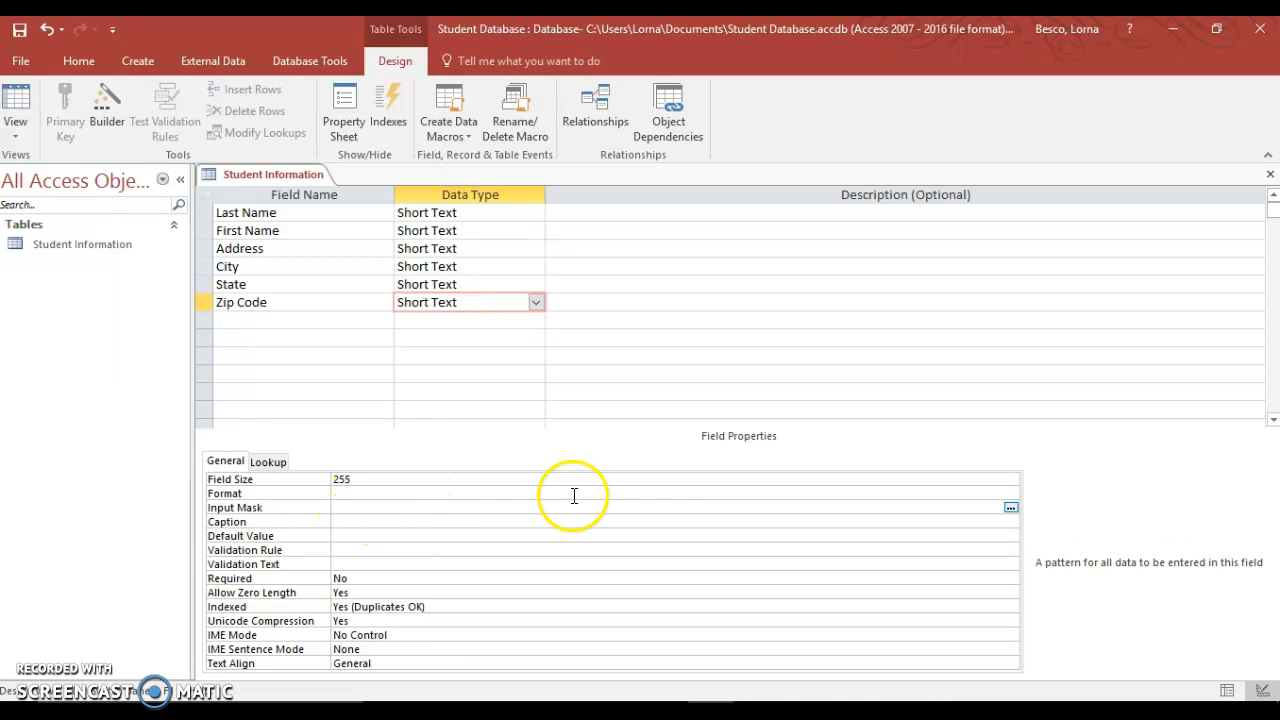
left_click(1010, 510)
left_click(598, 426)
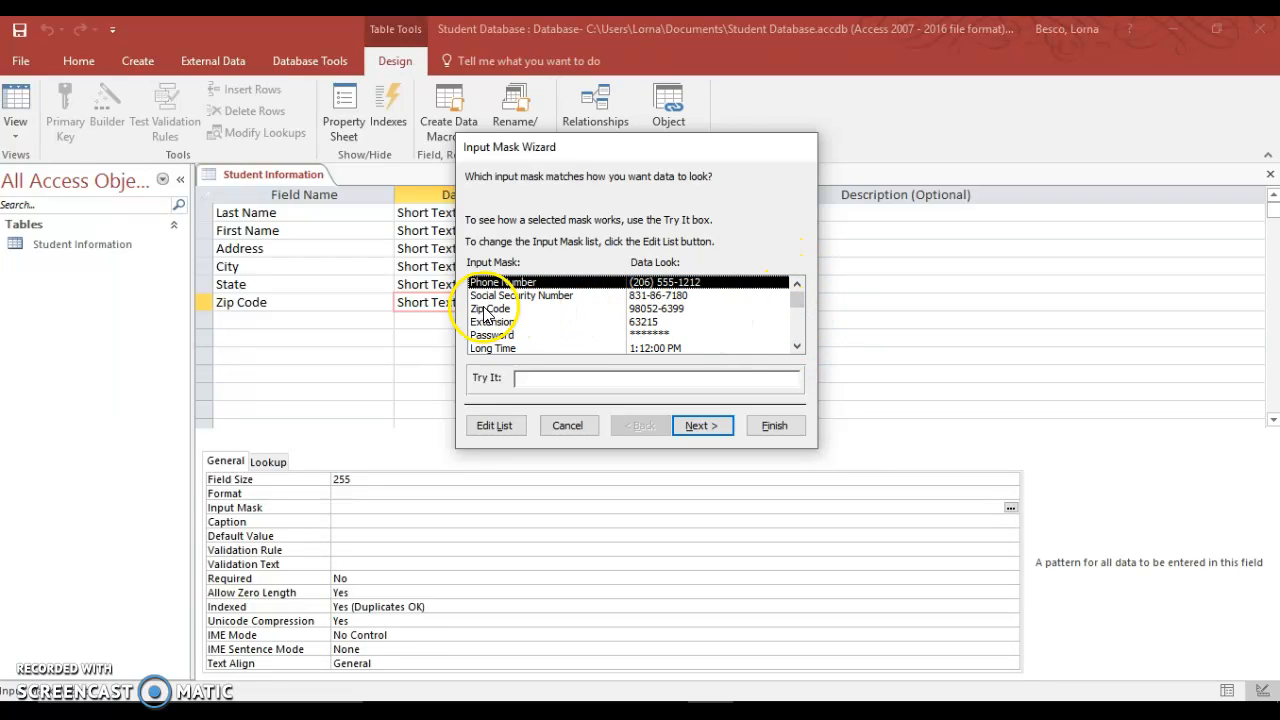
left_click(673, 312)
left_click(703, 425)
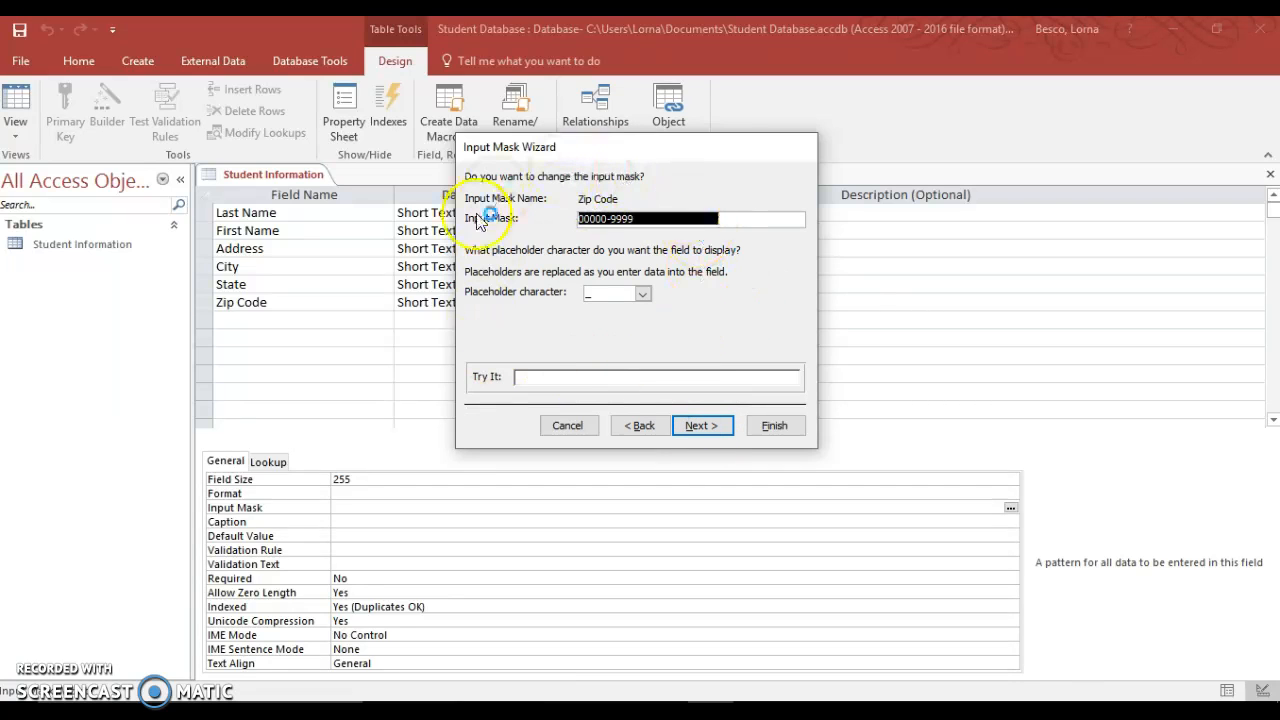
left_click(703, 425)
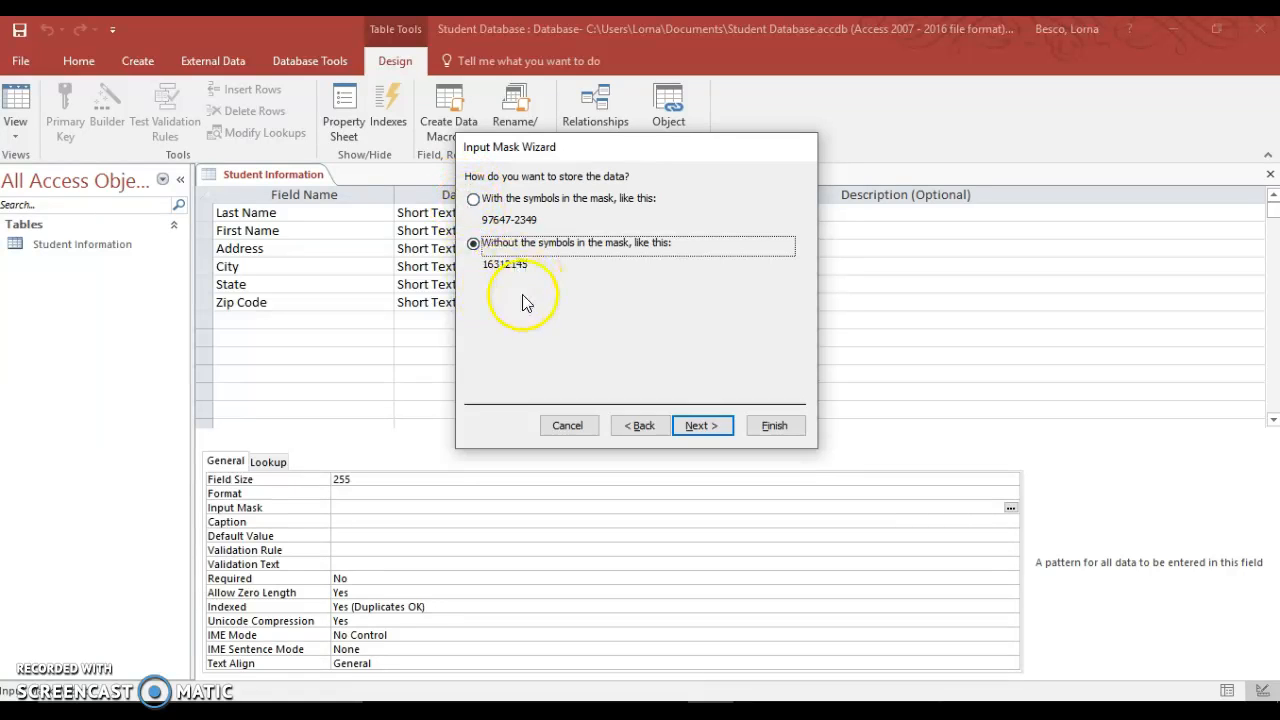
left_click(474, 200)
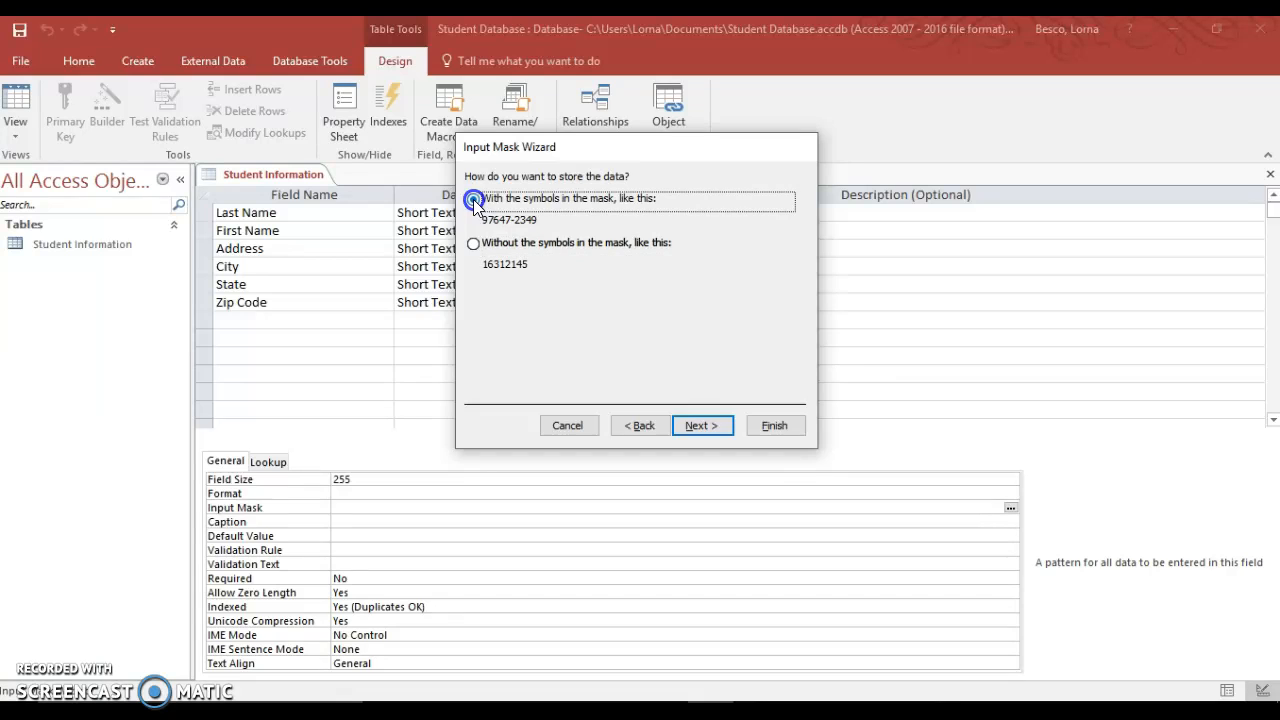
left_click(770, 427)
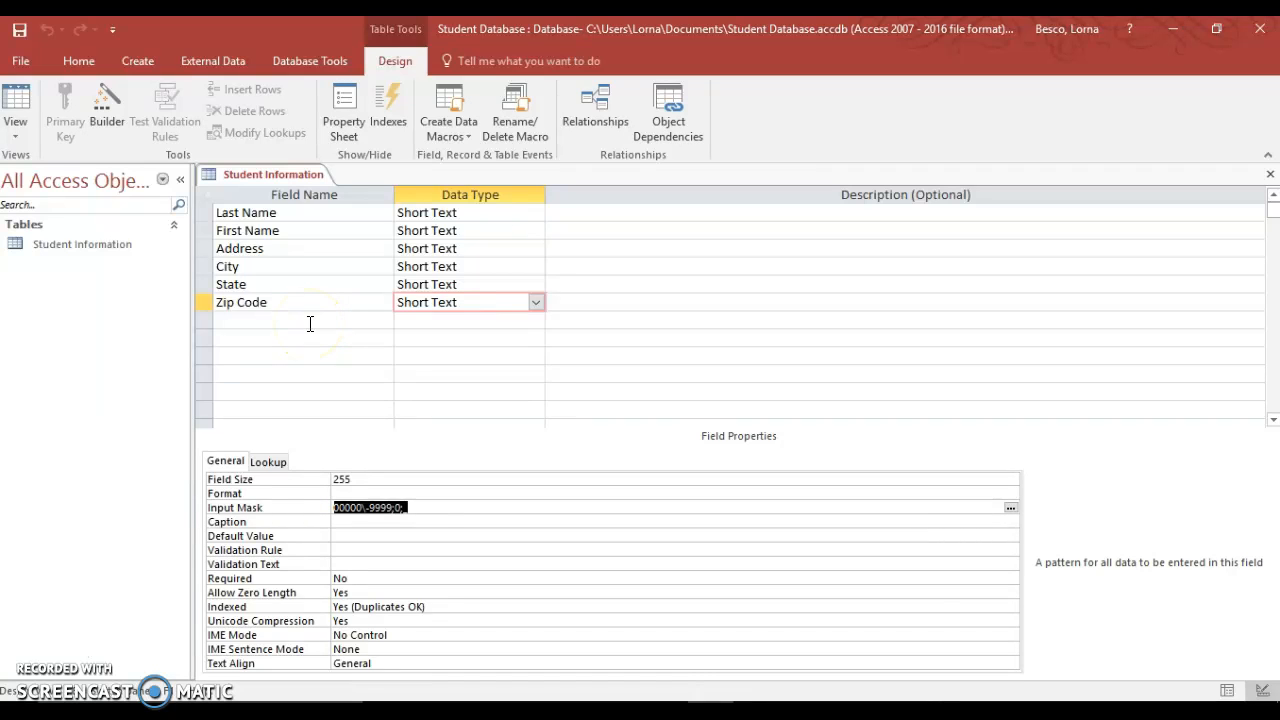
- Add a Phone Number field below Zip Code, keeping it Short Text
left_click(310, 322)
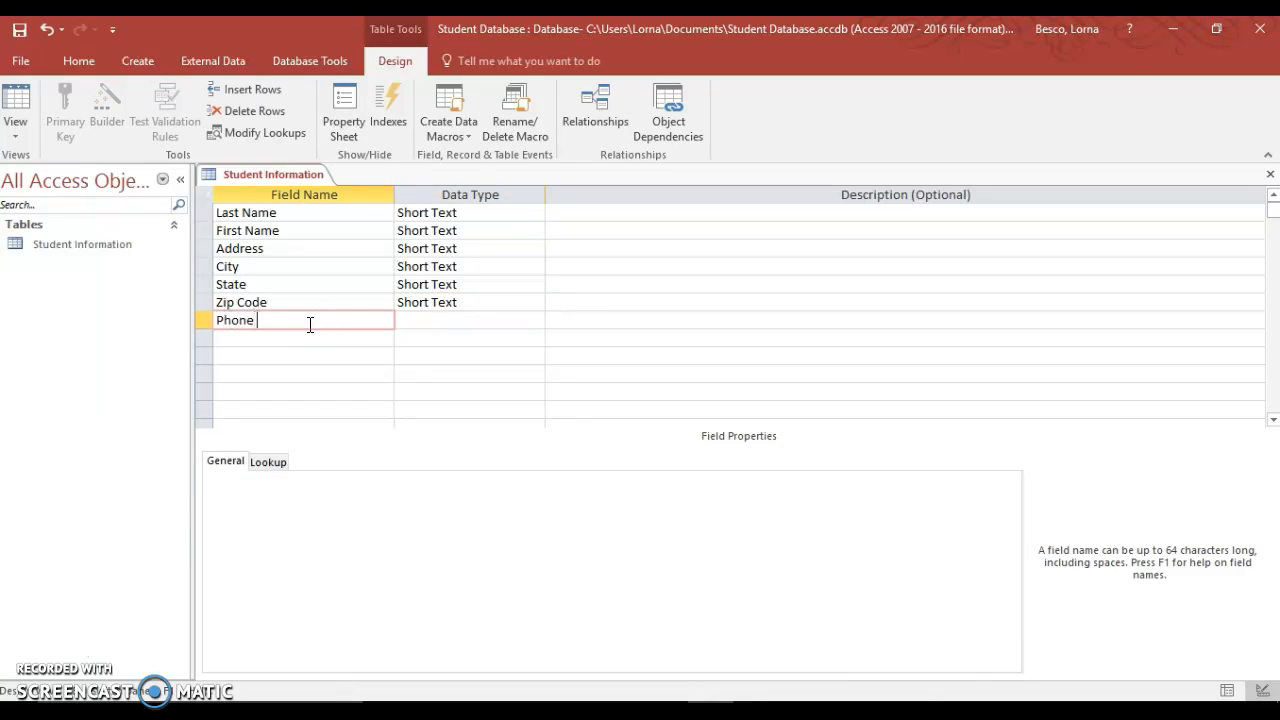
type("Phone Number")
key("Tab")
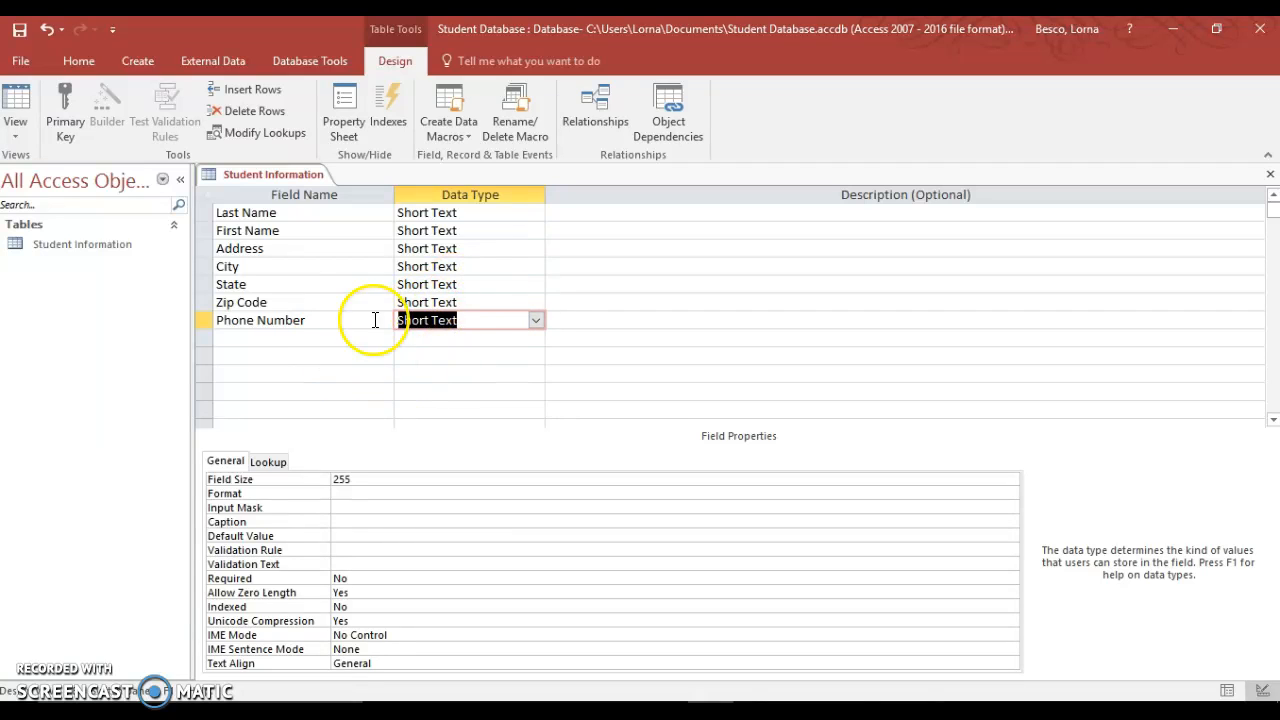
left_click(536, 320)
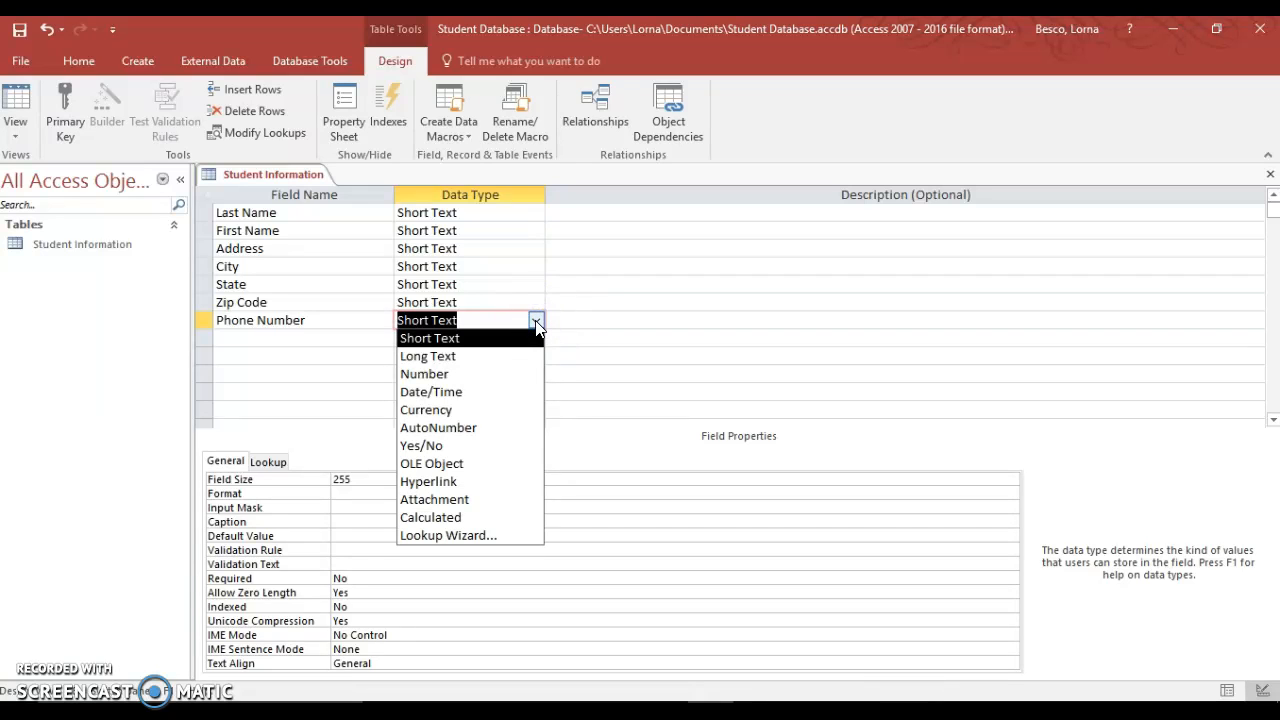
left_click(536, 321)
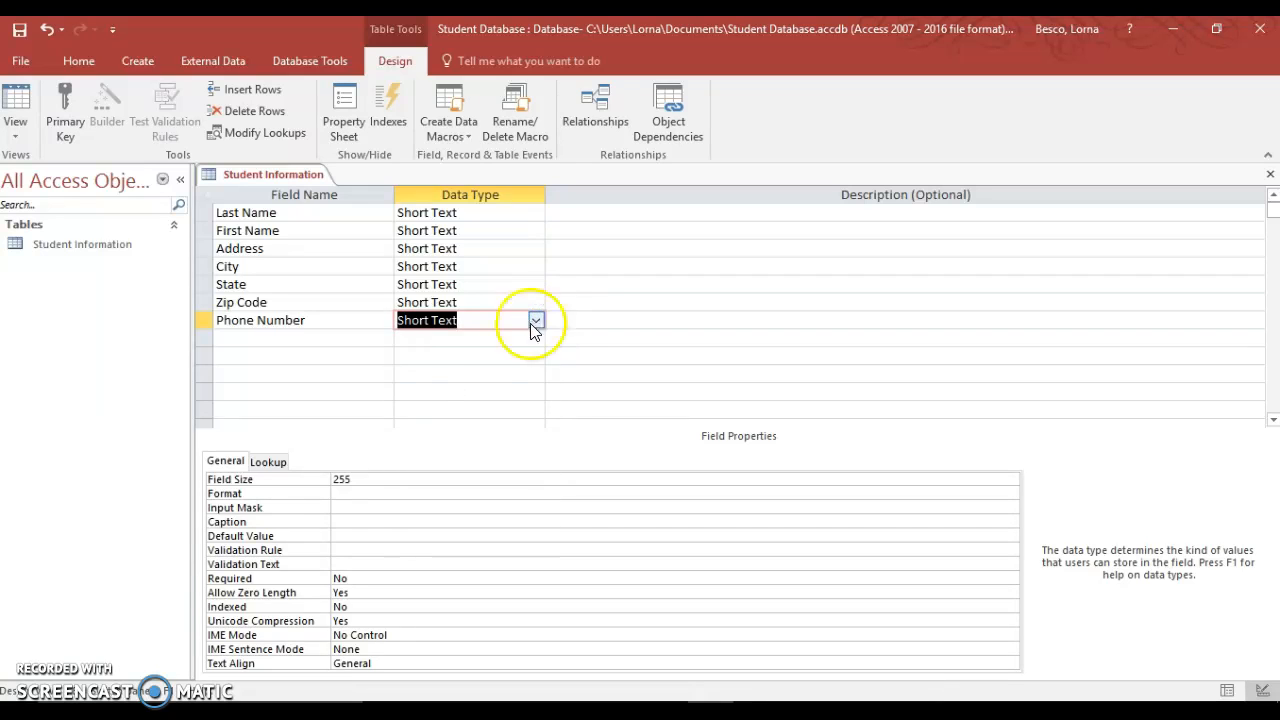
- Give Phone Number the phone input mask \(999") "000\-0000;0;_, storing the symbols
left_click(364, 508)
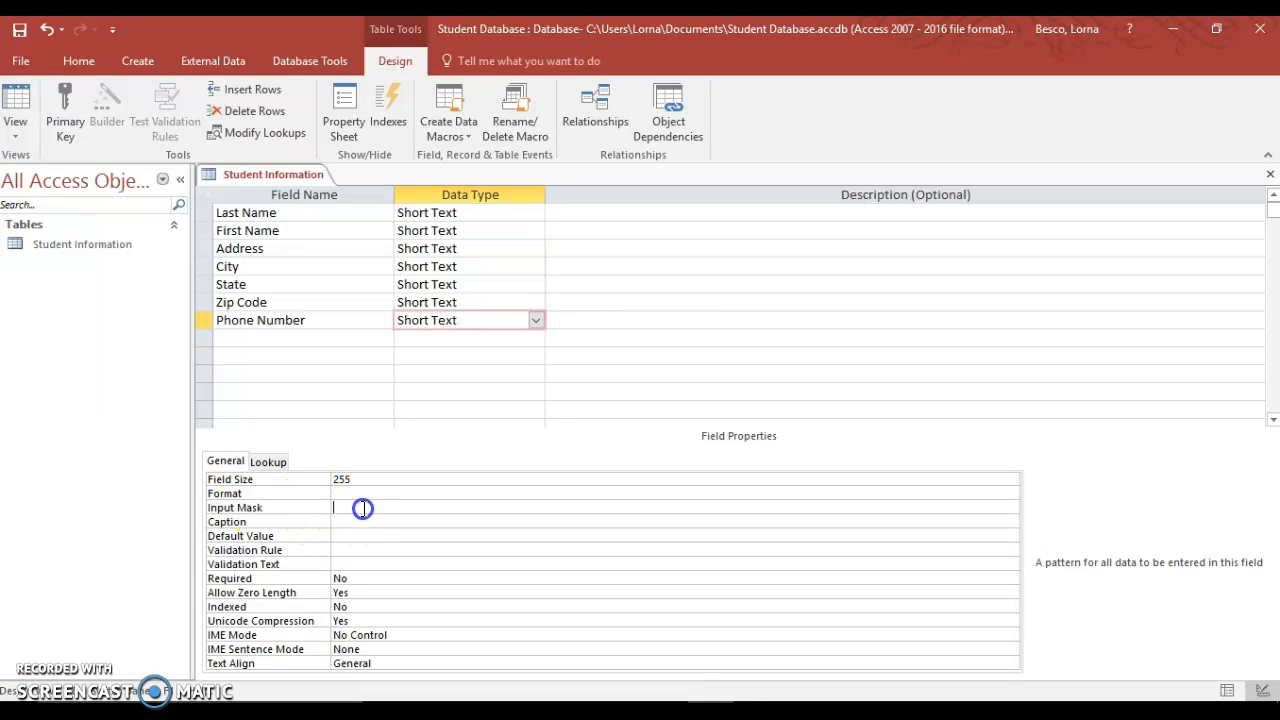
left_click(1011, 508)
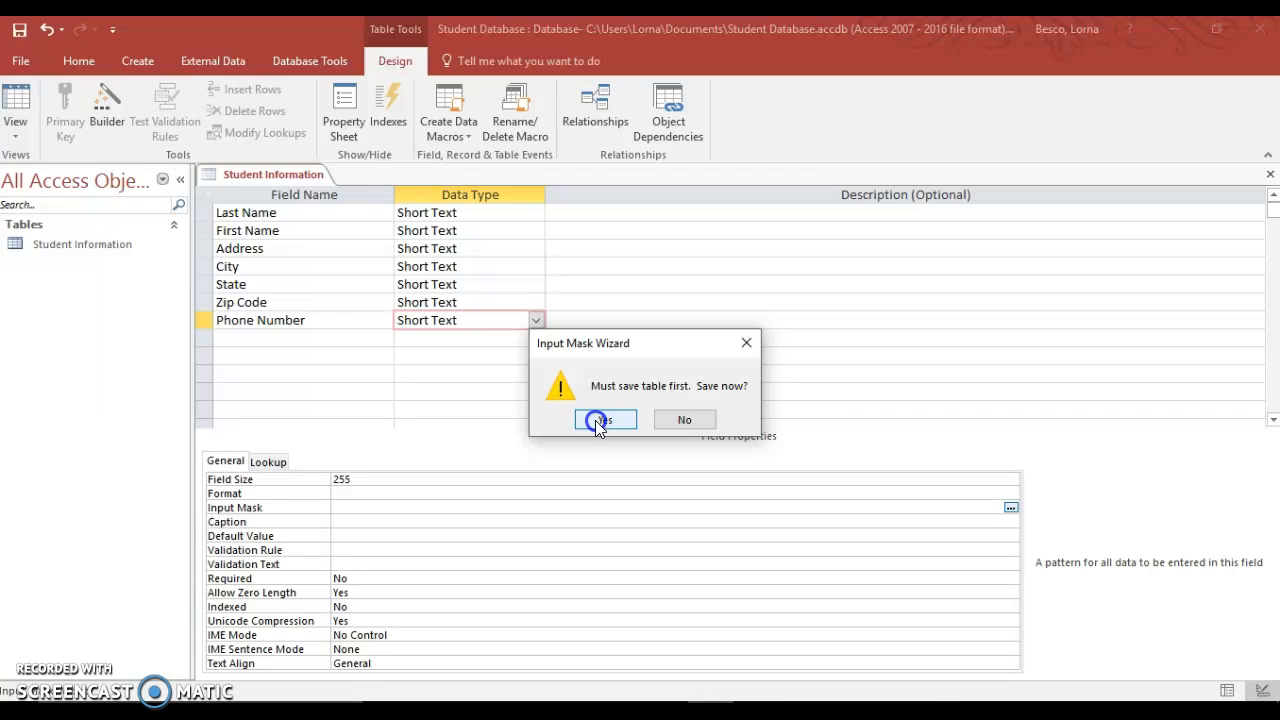
left_click(598, 422)
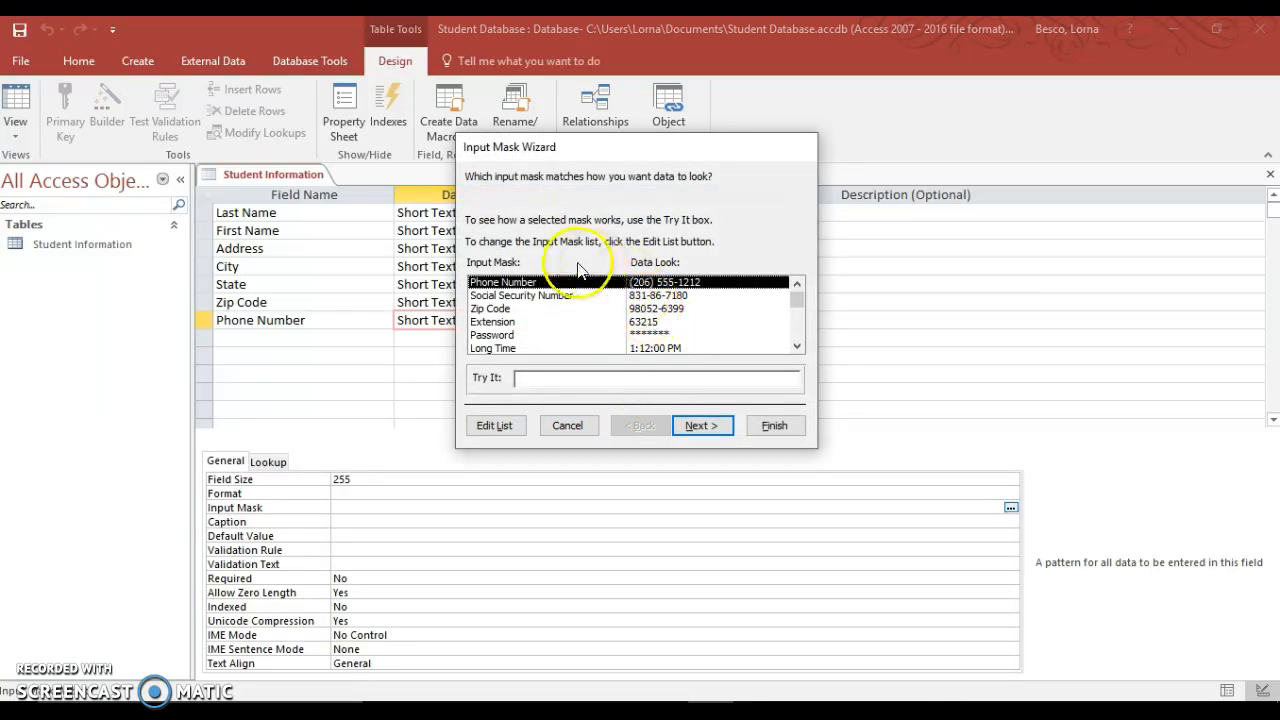
left_click(701, 426)
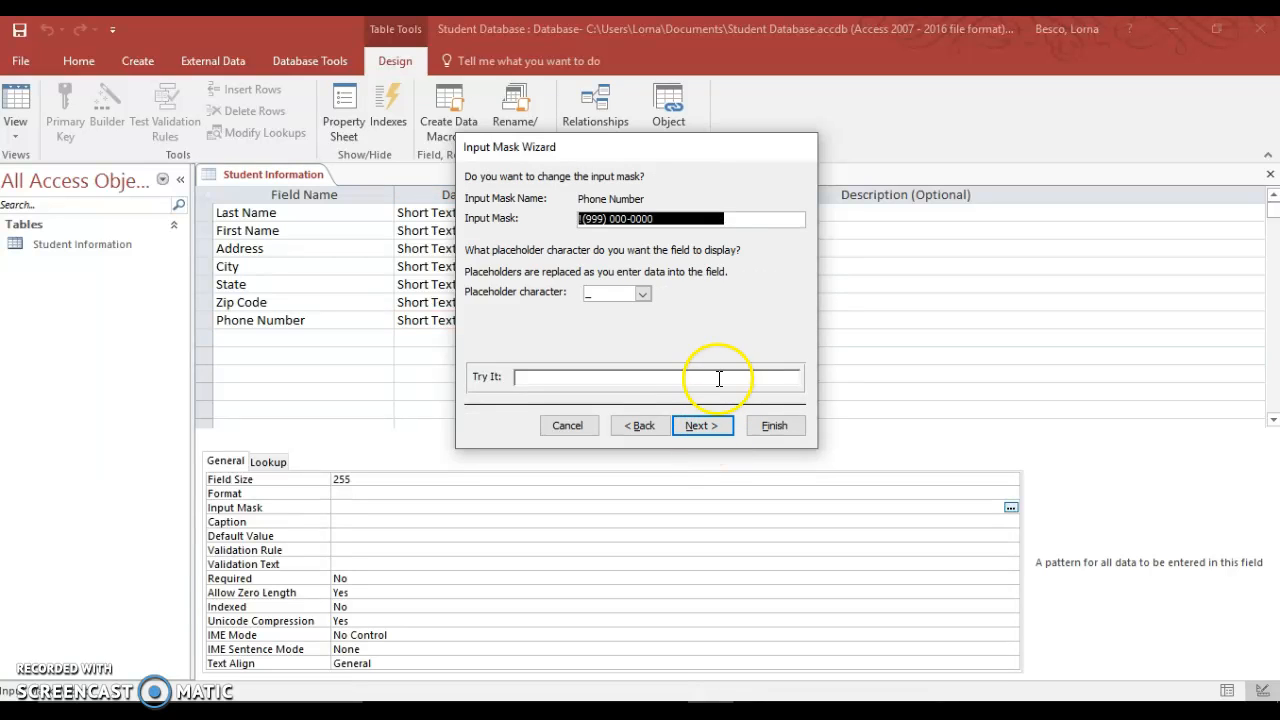
left_click(701, 426)
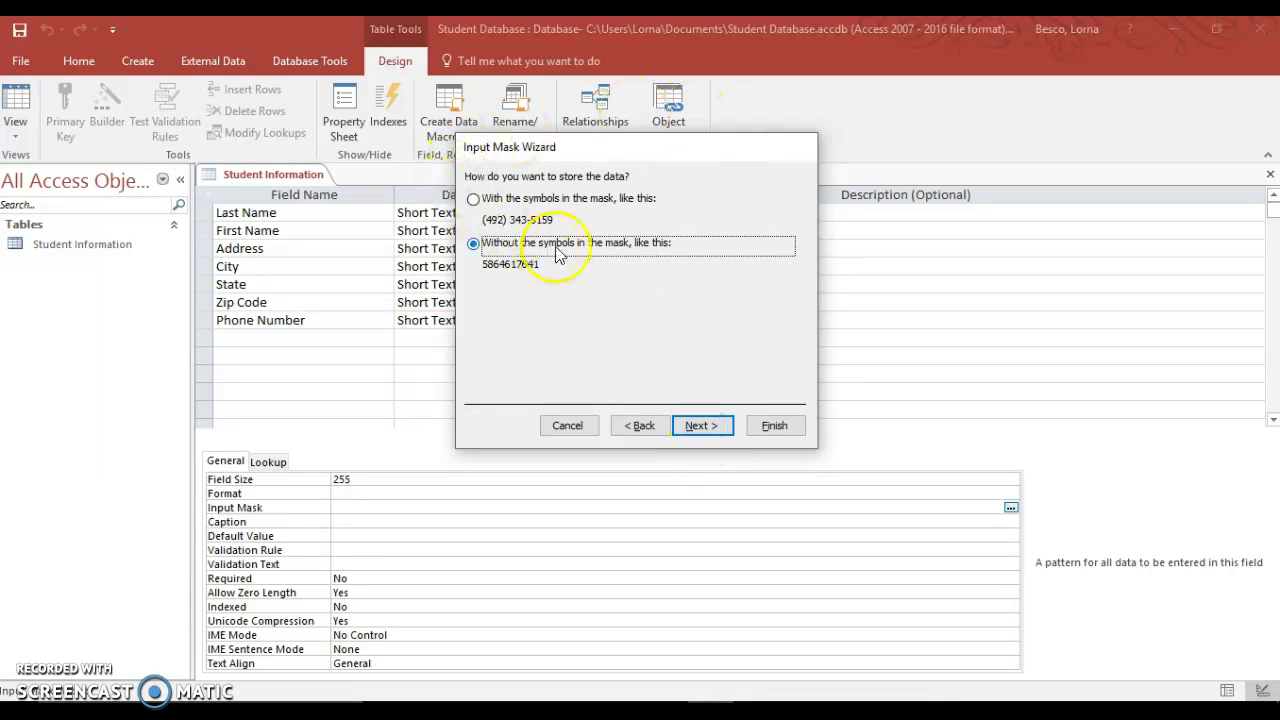
left_click(474, 201)
left_click(778, 427)
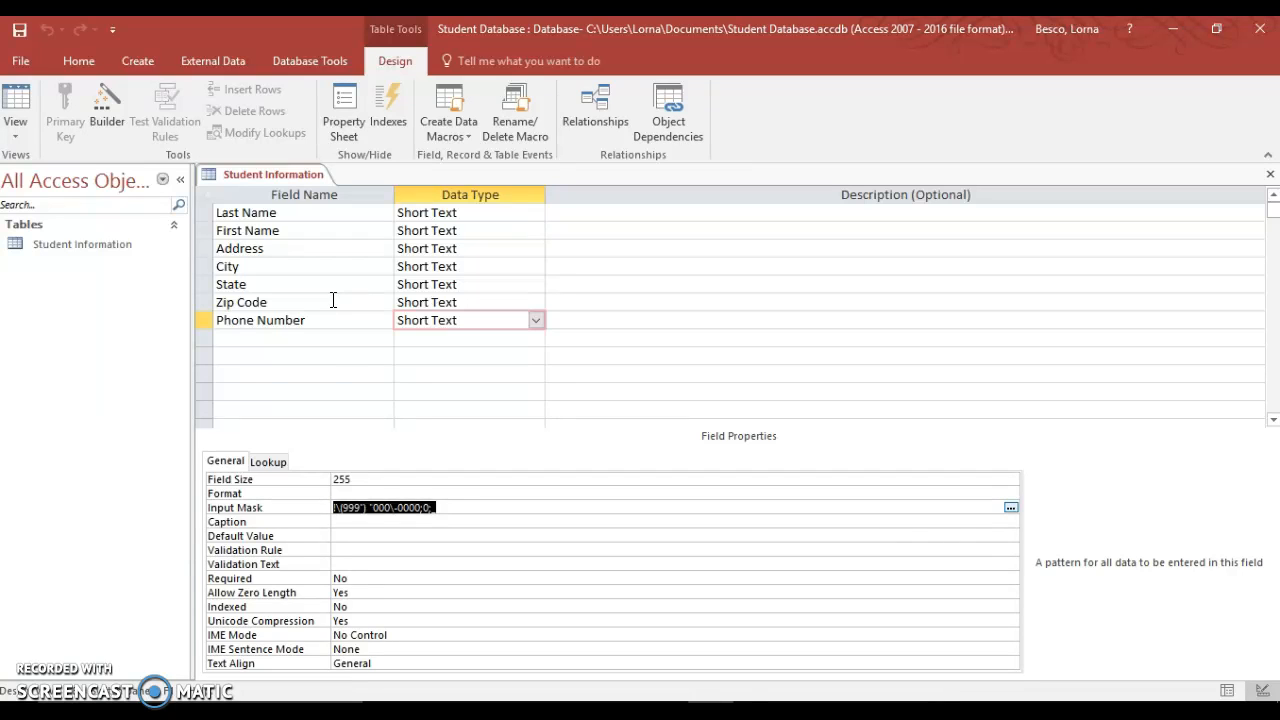
- Add an Allergies field below Phone Number with the Yes/No data type
left_click(249, 337)
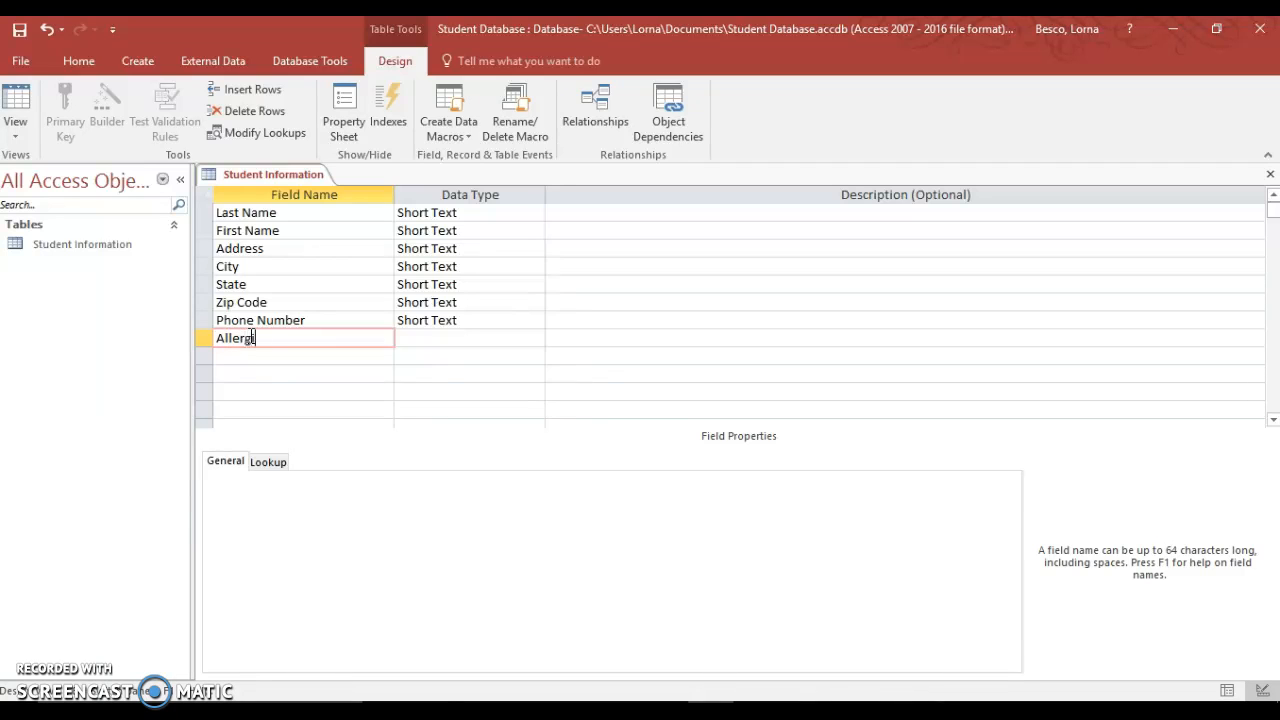
left_click(455, 338)
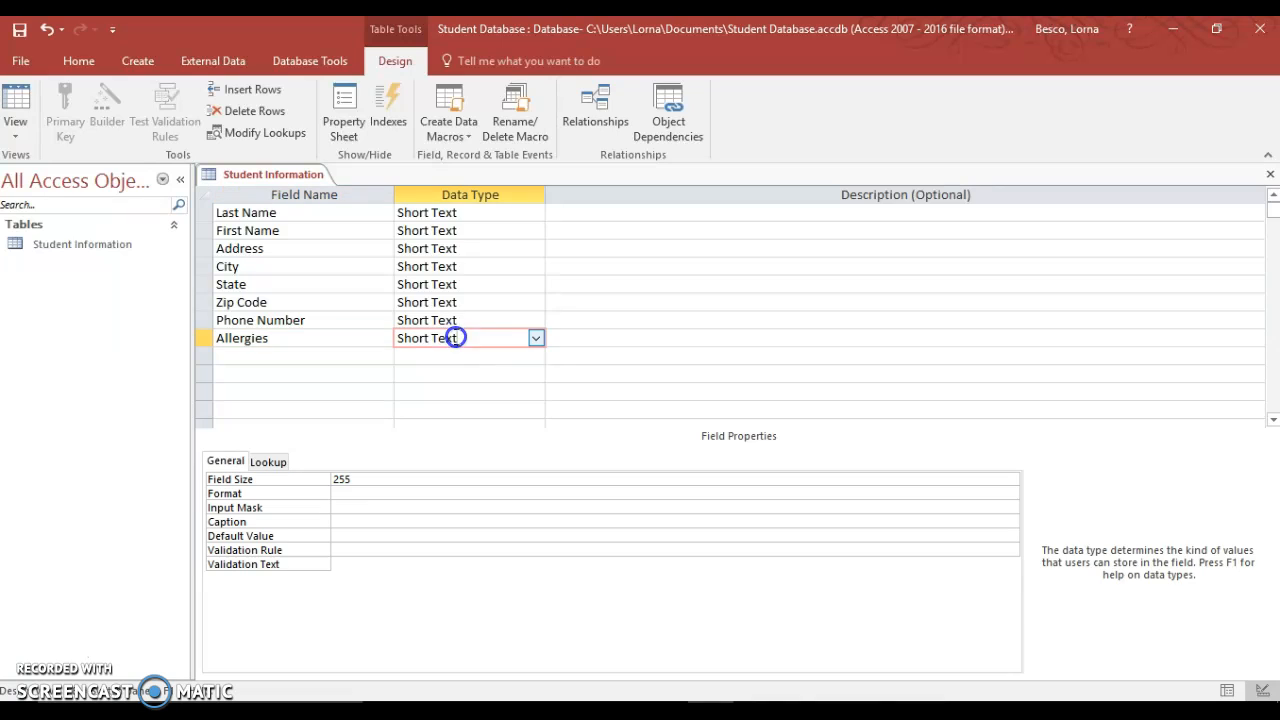
left_click(536, 338)
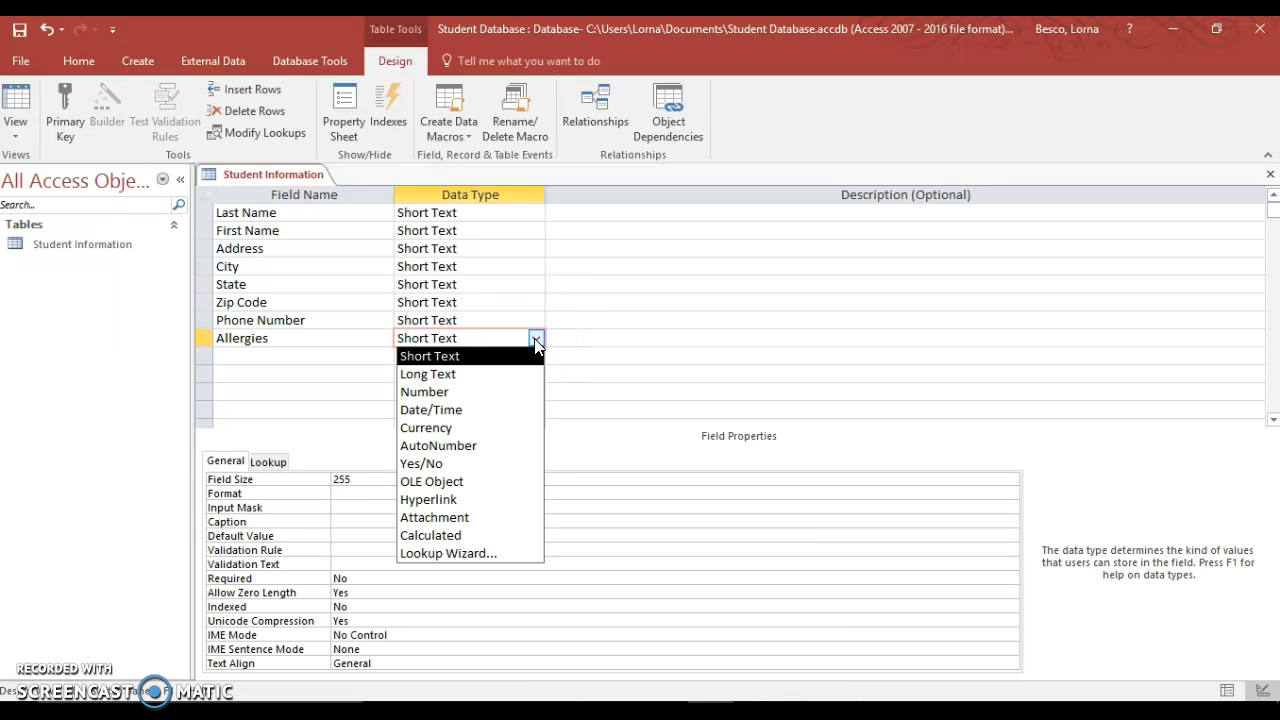
left_click(438, 463)
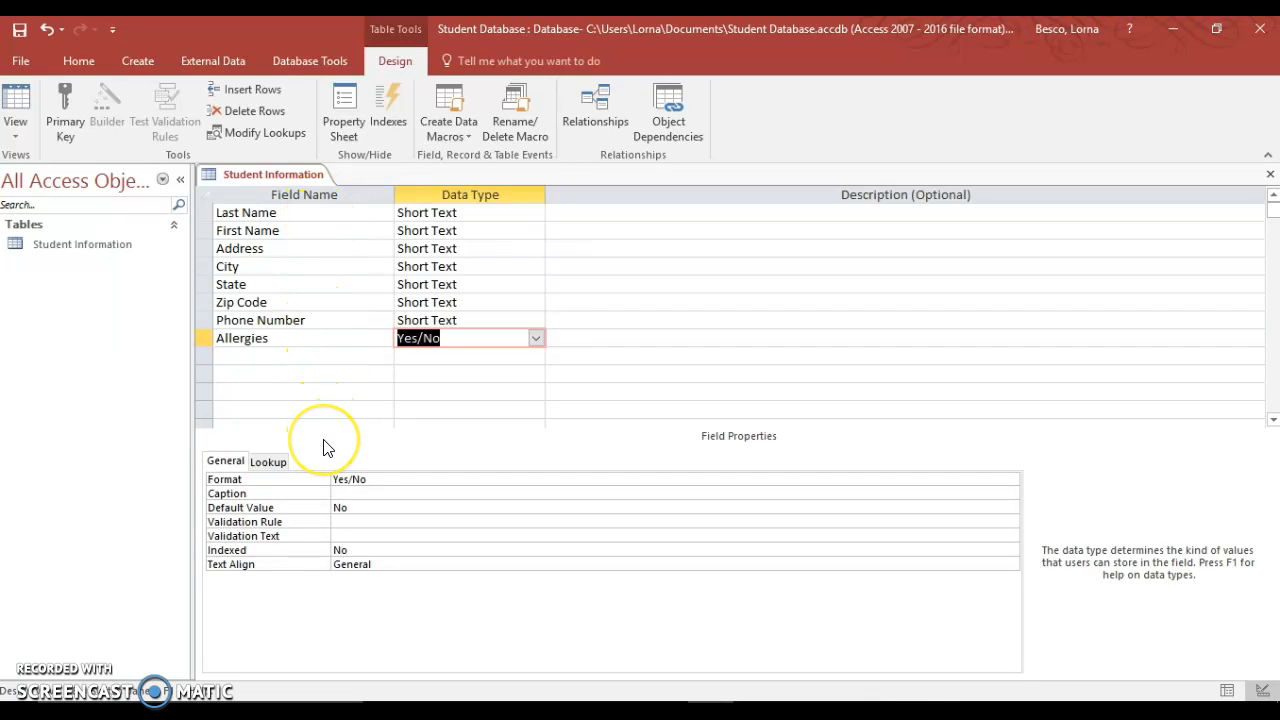
- Save the table in Datasheet View and auto-fit the Phone Number column to its heading
left_click(15, 136)
left_click(57, 166)
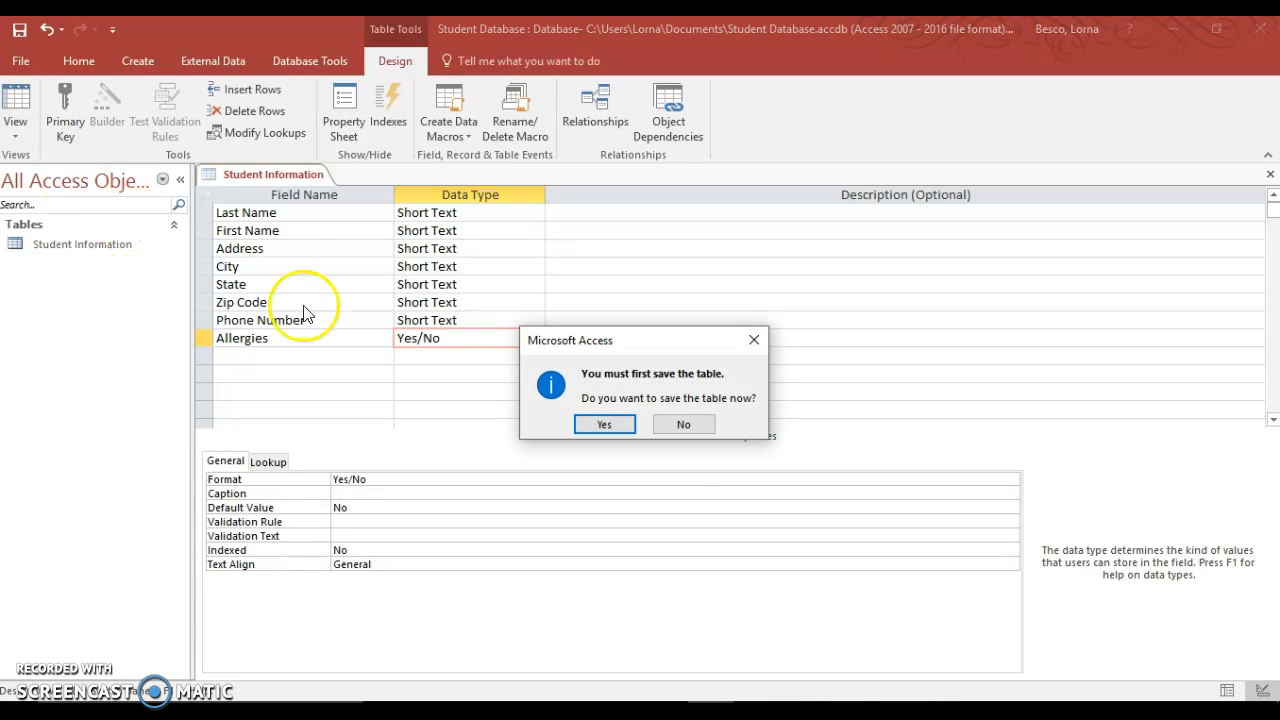
left_click(606, 424)
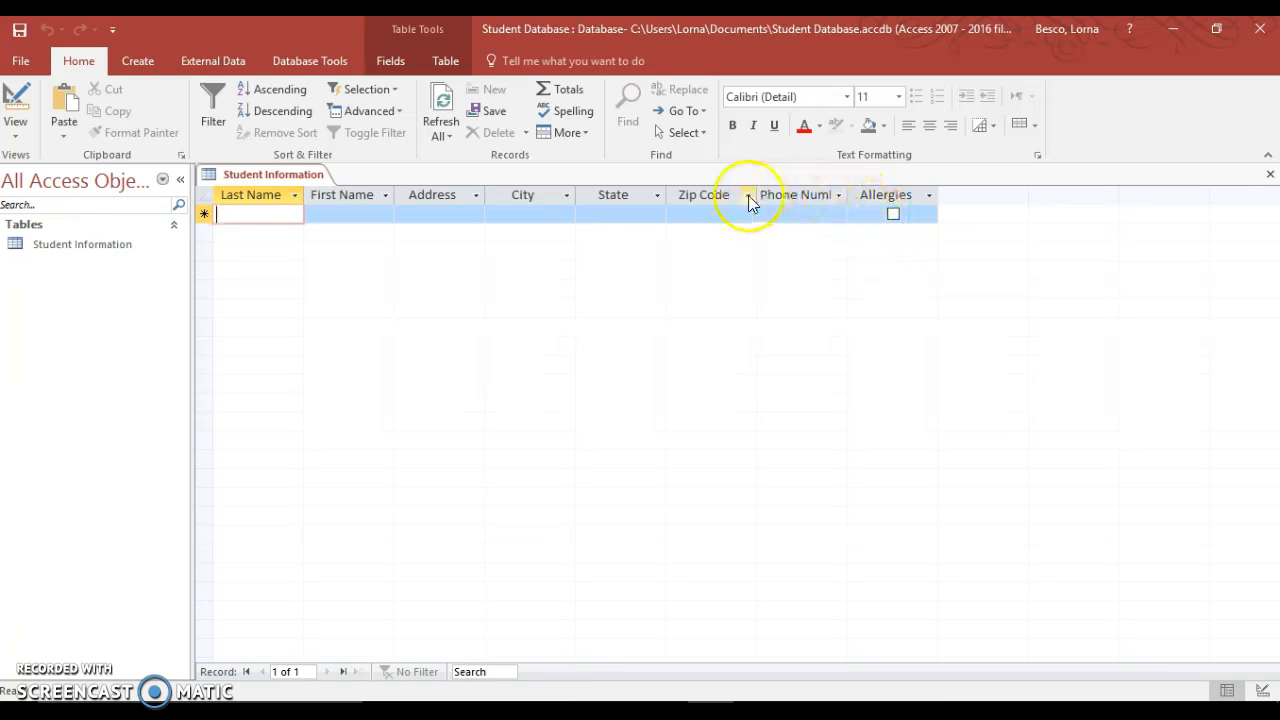
double_click(848, 195)
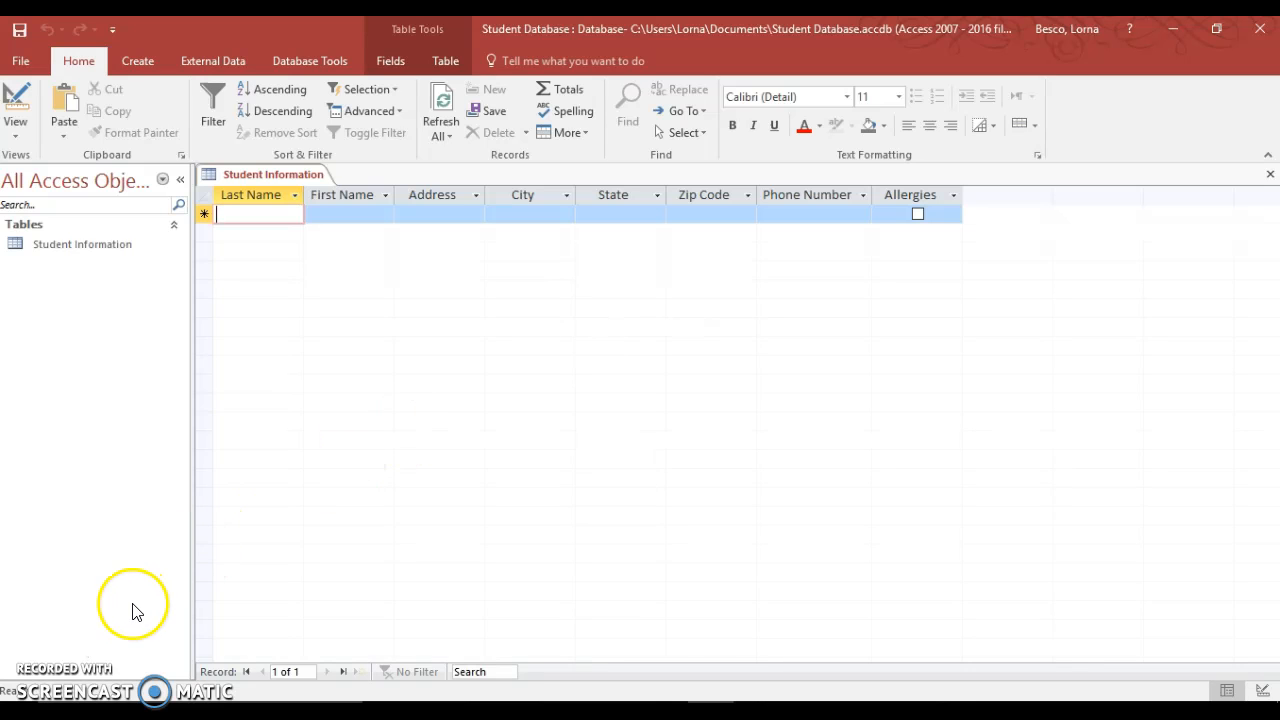
left_click(48, 658)
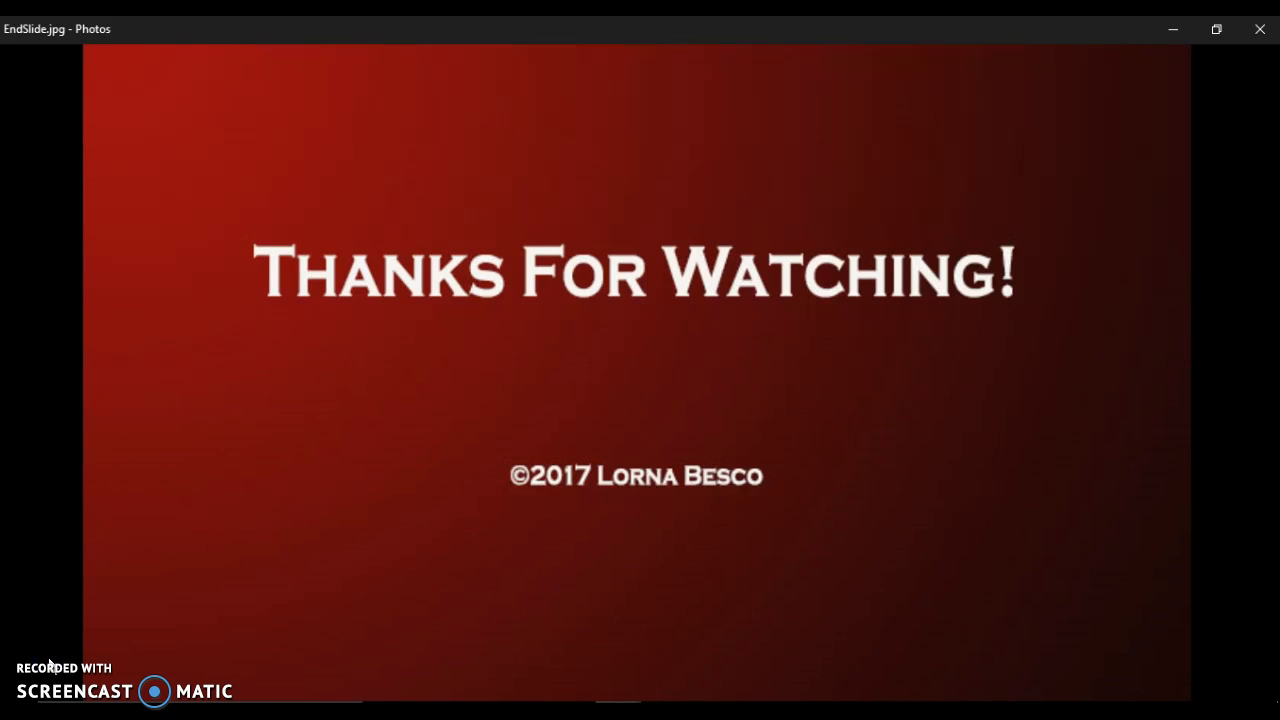